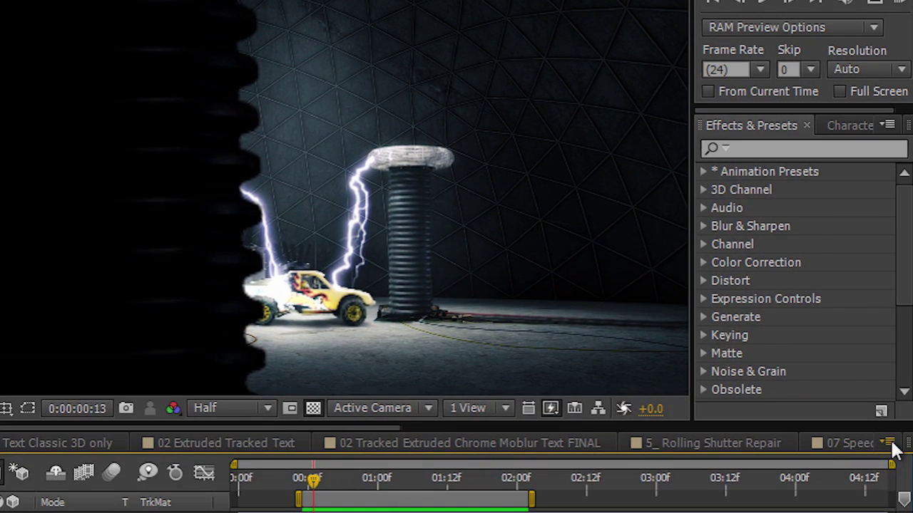
Step: Close the timeline options list and RAM-preview 03 Global Performance Cache to cache its whole work area
{"action": "left_click", "coordinate": [890, 442]}
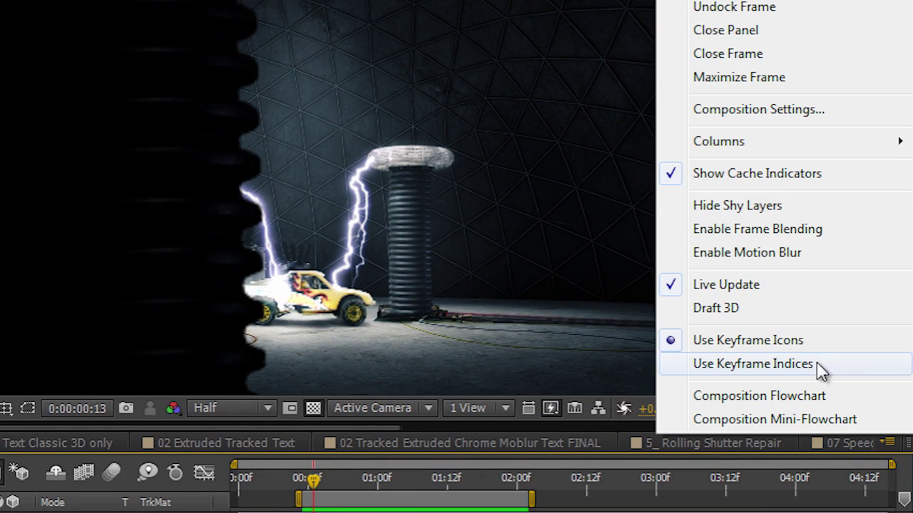
{"action": "left_click", "coordinate": [772, 174]}
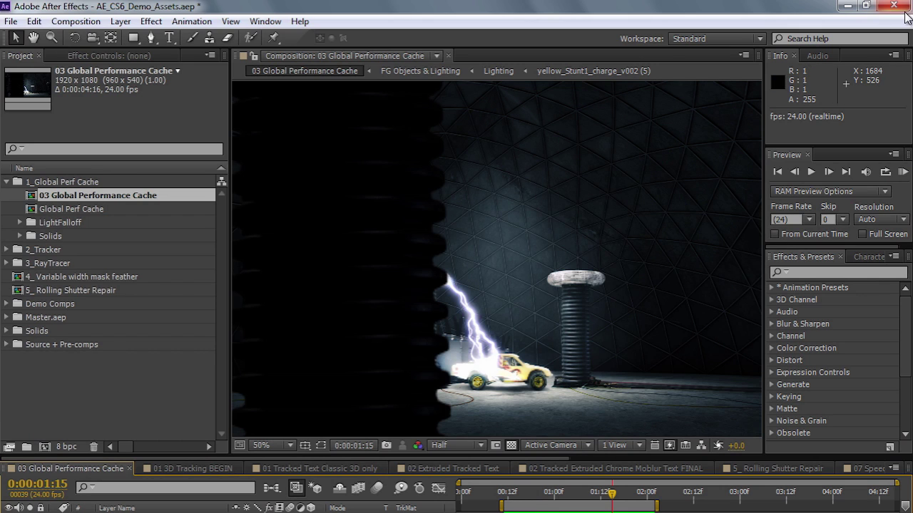
Step: Quit After Effects discarding changes, then reopen AE_CS6_Demo_Assets.aep from its desktop shortcut
{"action": "left_click", "coordinate": [897, 6]}
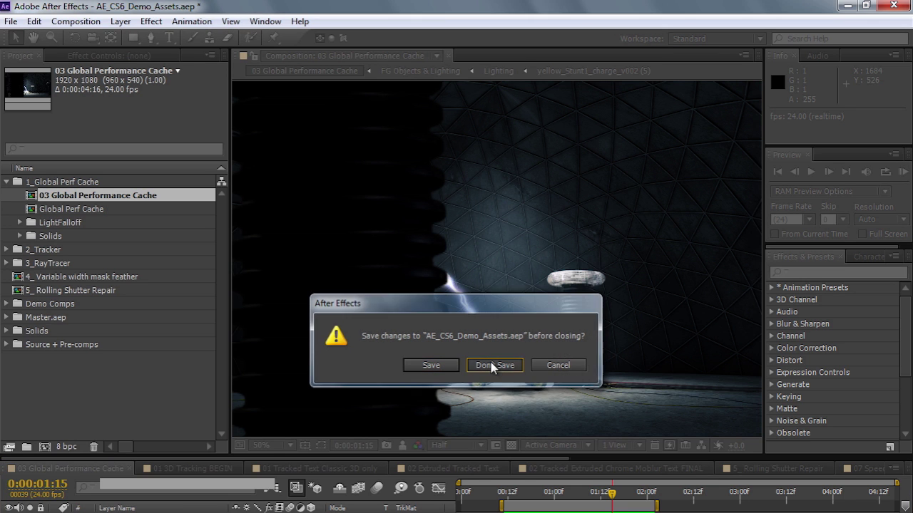
{"action": "left_click", "coordinate": [491, 366]}
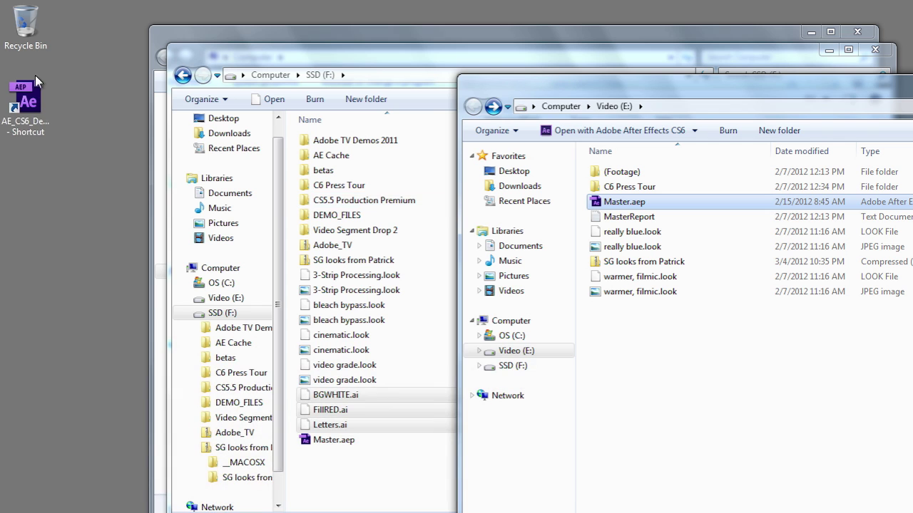
{"action": "double_click", "coordinate": [29, 99]}
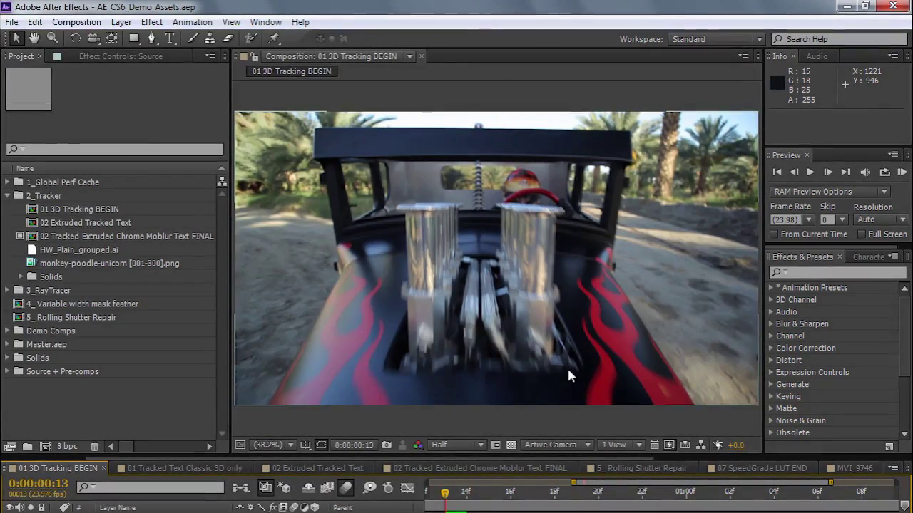
Step: Expand the 1_Global Perf Cache folder and open the 03 Global Performance Cache composition
{"action": "left_click", "coordinate": [7, 183]}
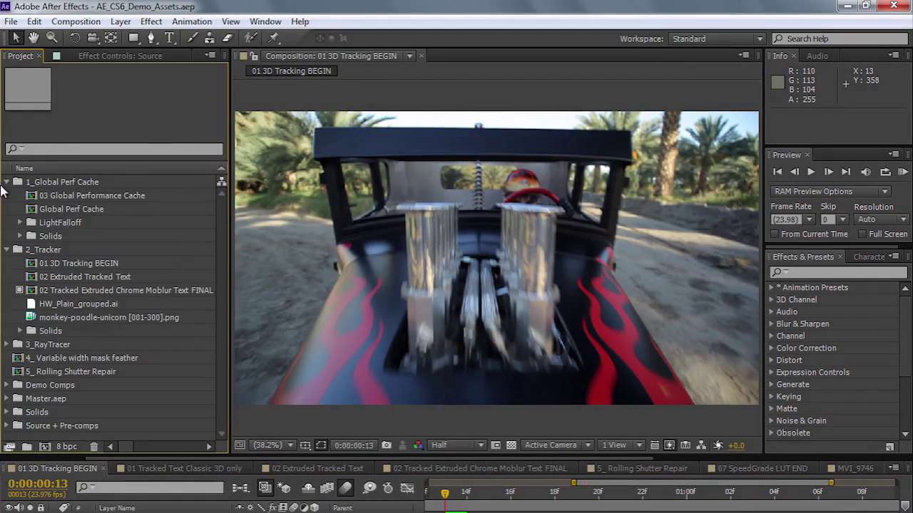
{"action": "double_click", "coordinate": [59, 195]}
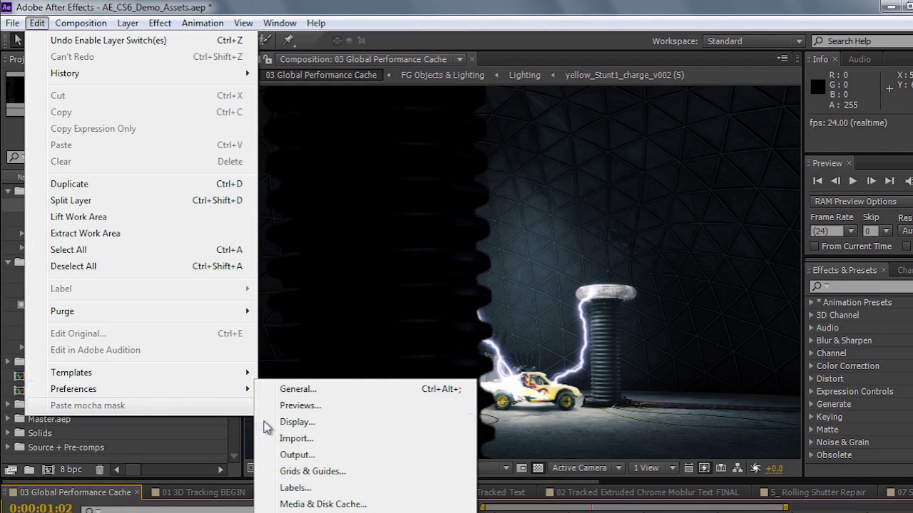
Step: Empty the 60 GB disk cache in F:\AE Cache from Media & Disk Cache preferences
{"action": "left_click", "coordinate": [308, 504]}
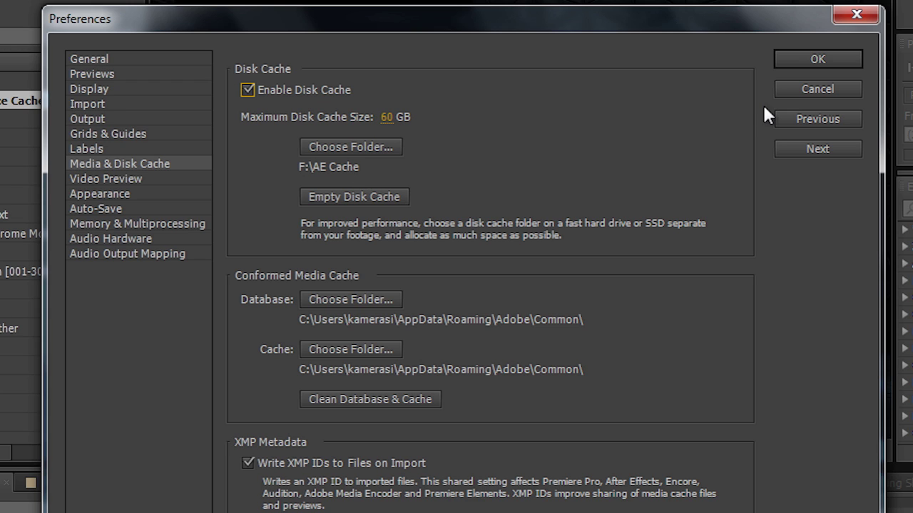
{"action": "left_click", "coordinate": [342, 195]}
{"action": "left_click", "coordinate": [519, 339]}
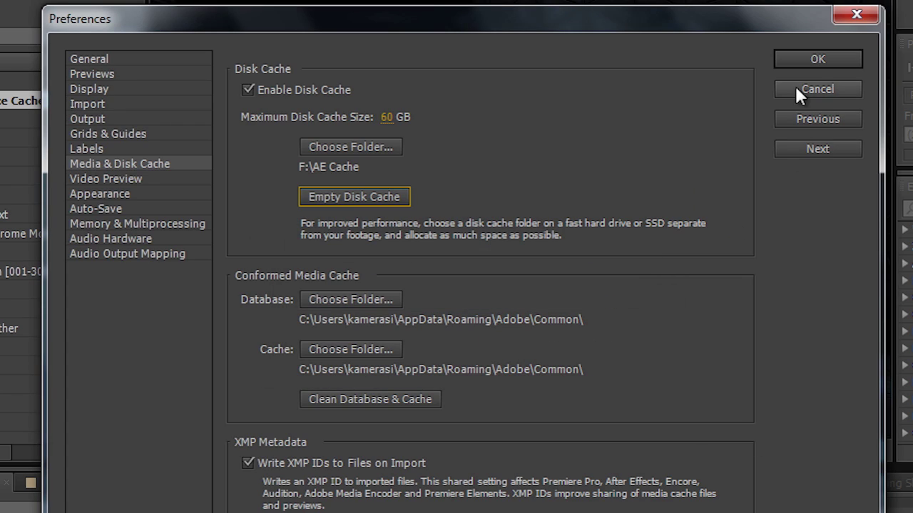
{"action": "left_click", "coordinate": [813, 57]}
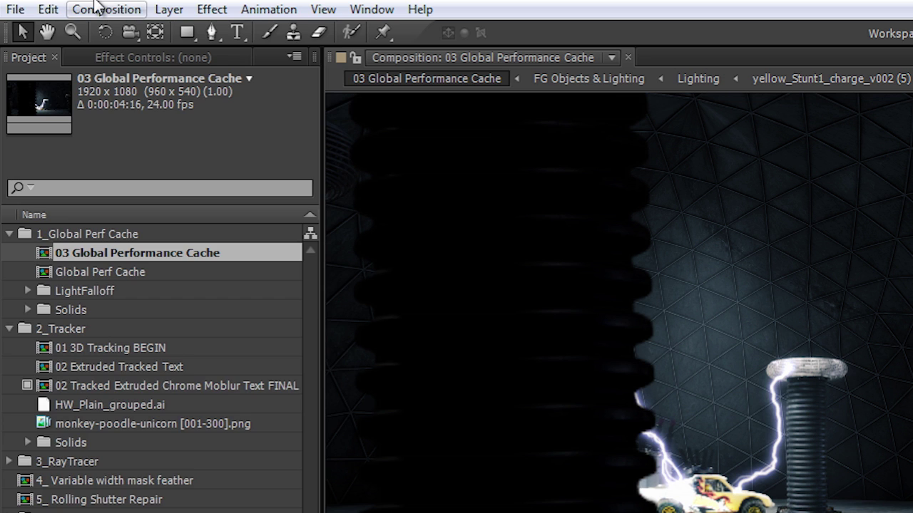
Step: Purge all memory, then move the current time back to frame 15 to re-cache frames
{"action": "left_click", "coordinate": [49, 9]}
{"action": "mouse_move", "coordinate": [101, 391]}
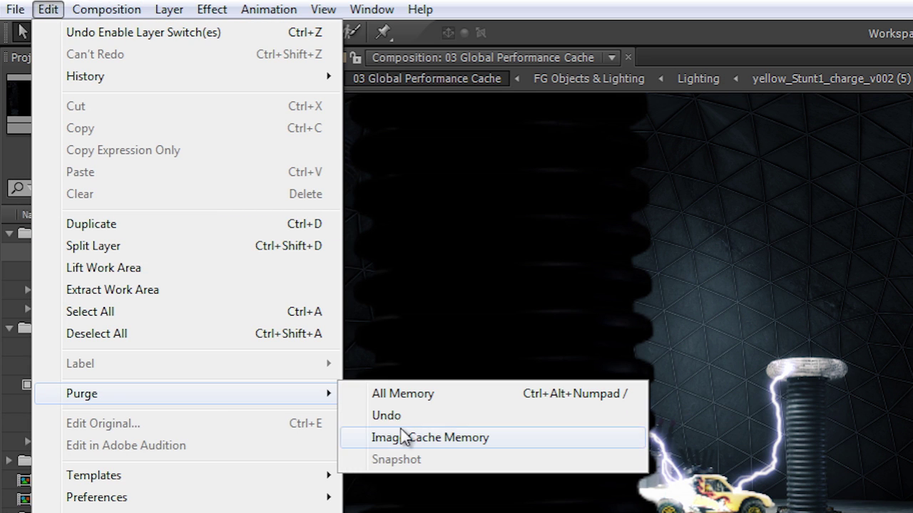
{"action": "left_click", "coordinate": [407, 393]}
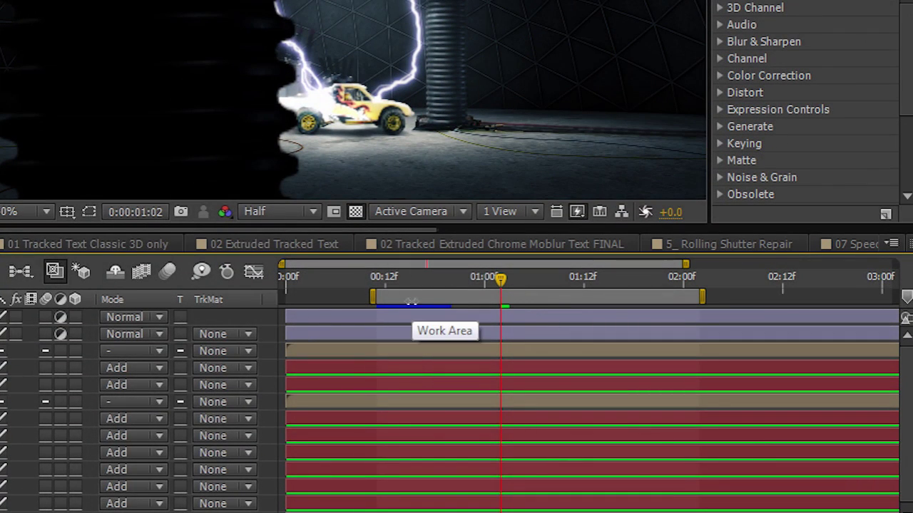
{"action": "left_click", "coordinate": [425, 277]}
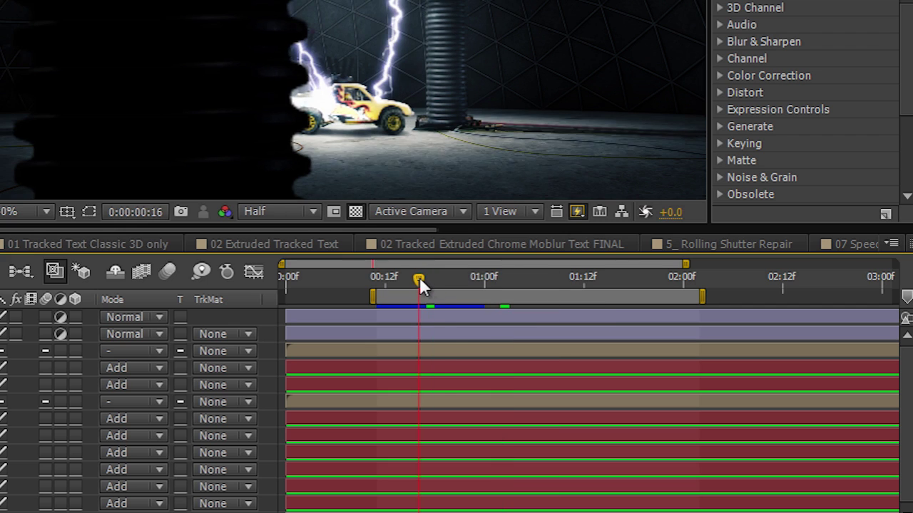
{"action": "left_click_drag", "start_coordinate": [419, 277], "coordinate": [408, 280]}
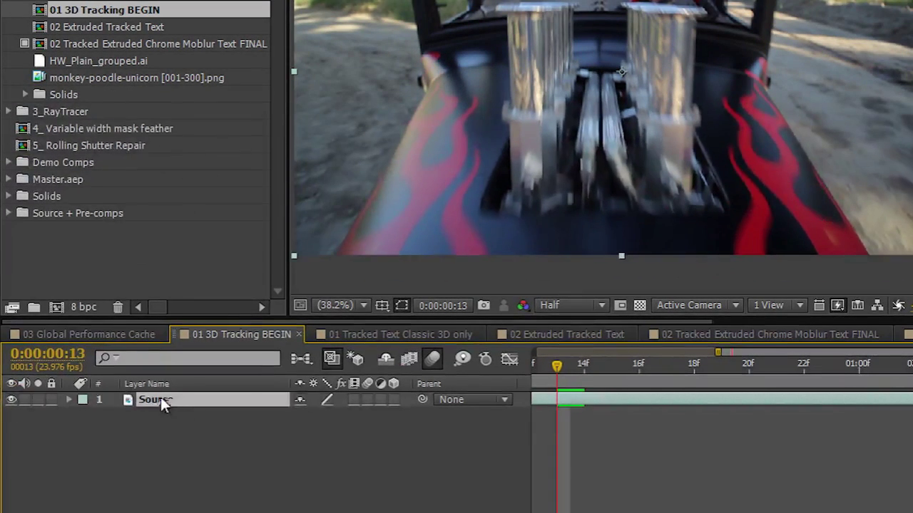
Step: Camera-track the Source footage layer and reduce the track Target Size to 18%
{"action": "right_click", "coordinate": [154, 399]}
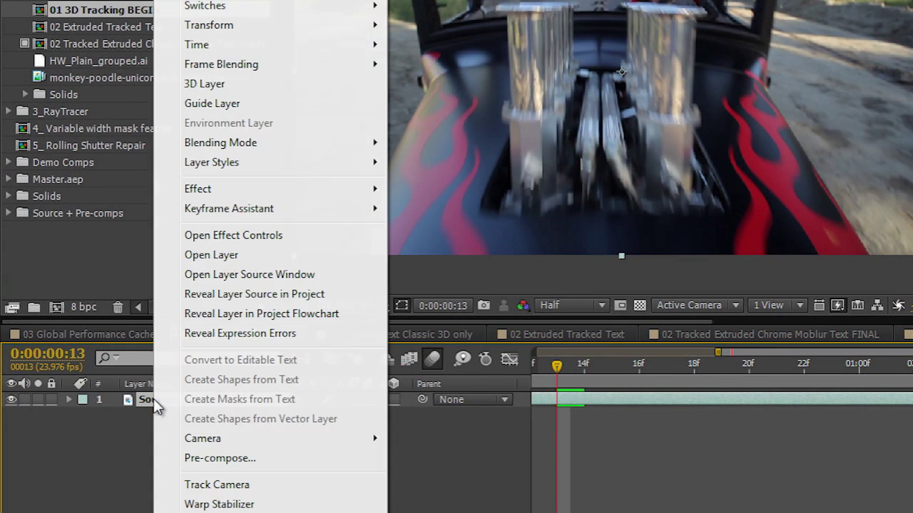
{"action": "left_click", "coordinate": [225, 486]}
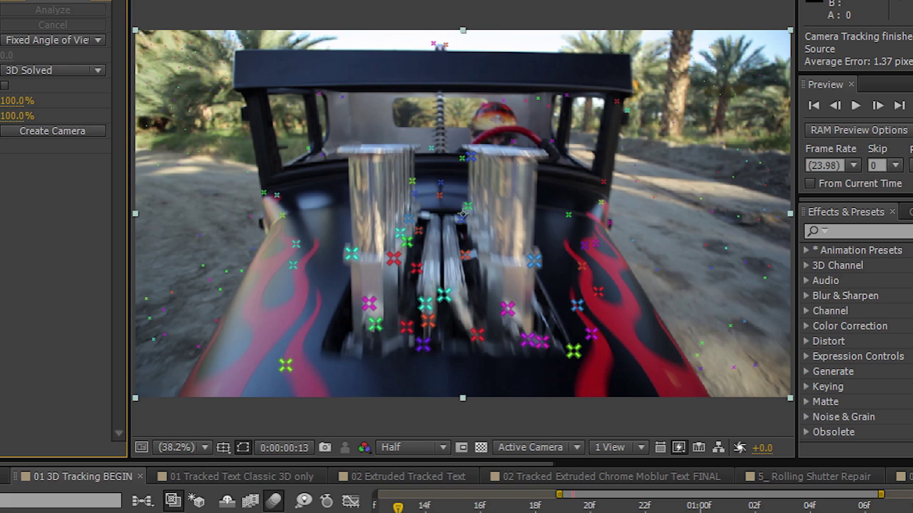
{"action": "left_click_drag", "start_coordinate": [397, 507], "coordinate": [421, 507]}
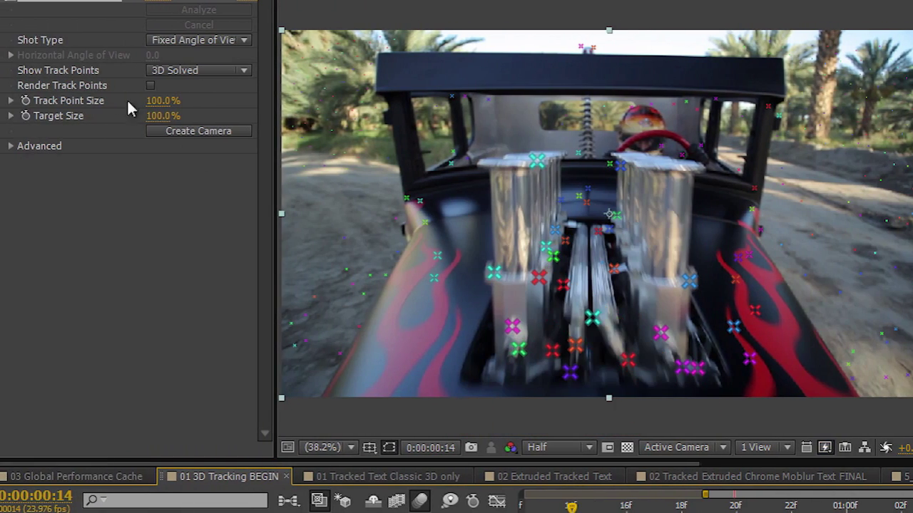
{"action": "left_click_drag", "start_coordinate": [158, 123], "coordinate": [89, 122]}
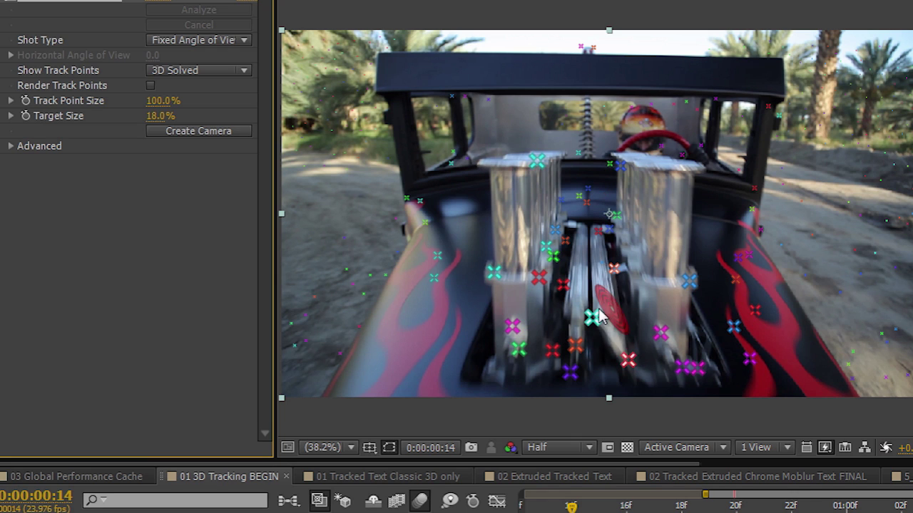
Step: Select three track points on the engine to define a plane
{"action": "left_click", "coordinate": [576, 346]}
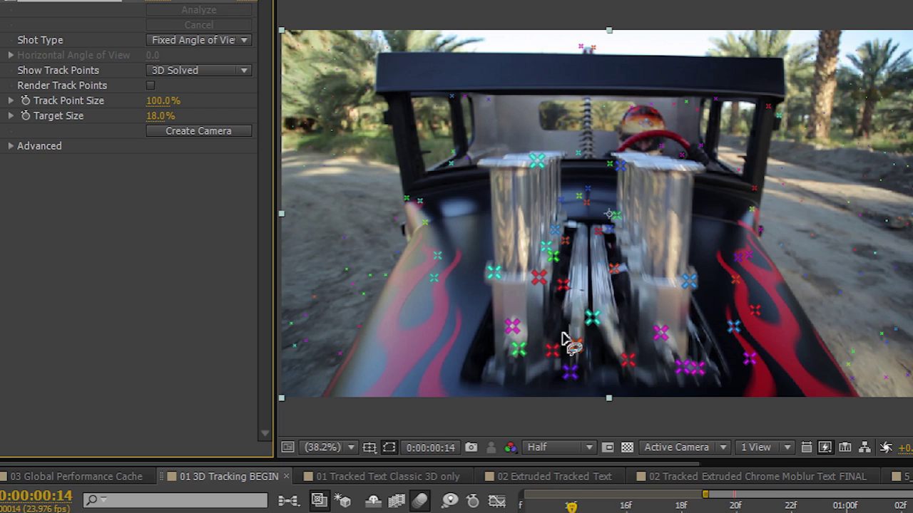
{"action": "left_click", "coordinate": [592, 318], "text": "shift"}
{"action": "left_click", "coordinate": [628, 360], "text": "shift"}
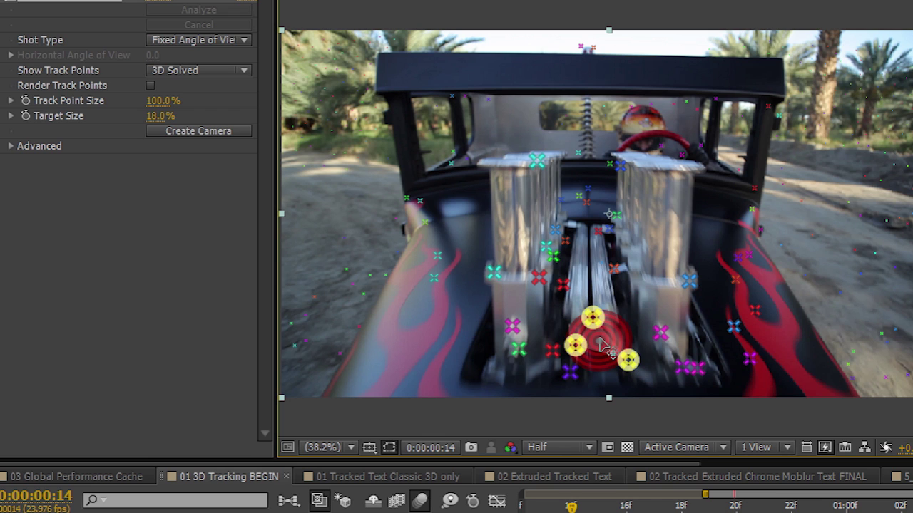
Step: Create a tracked text layer and camera, retype it as 'Boneshaker' and place it over the roll bar
{"action": "right_click", "coordinate": [587, 148]}
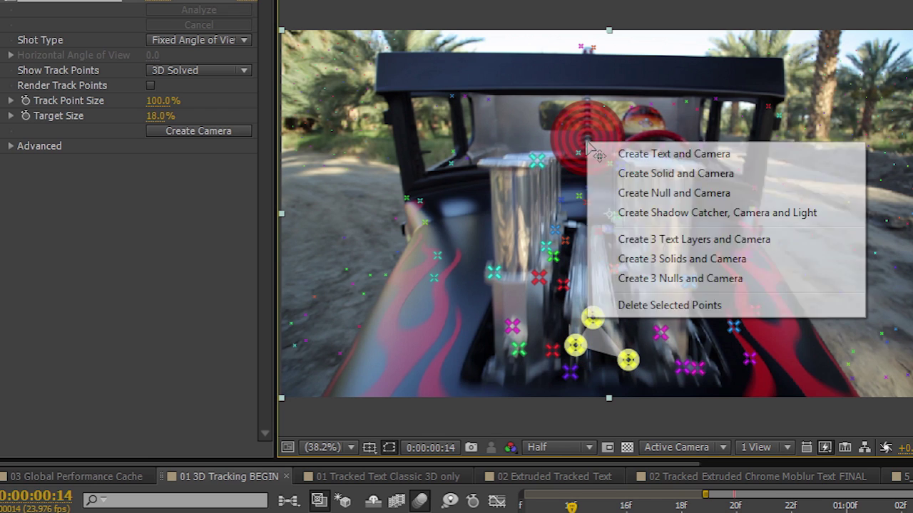
{"action": "left_click", "coordinate": [631, 156]}
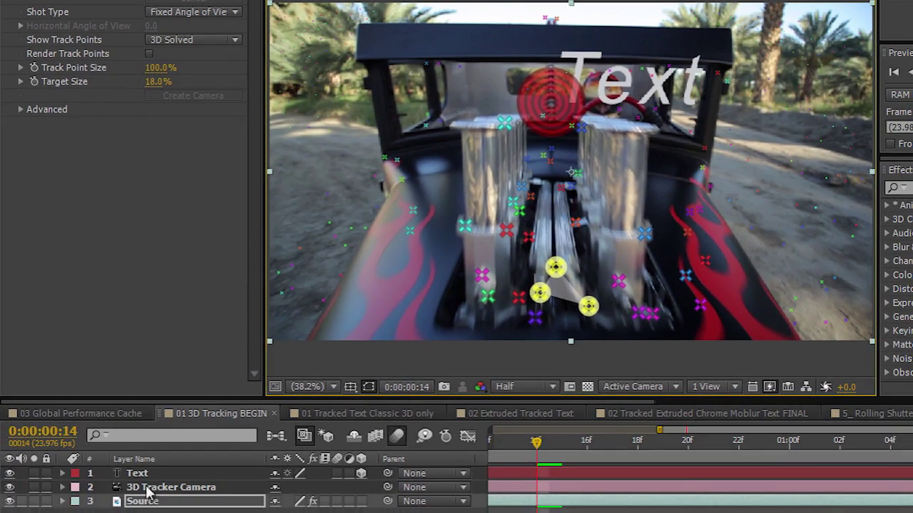
{"action": "left_click", "coordinate": [146, 473]}
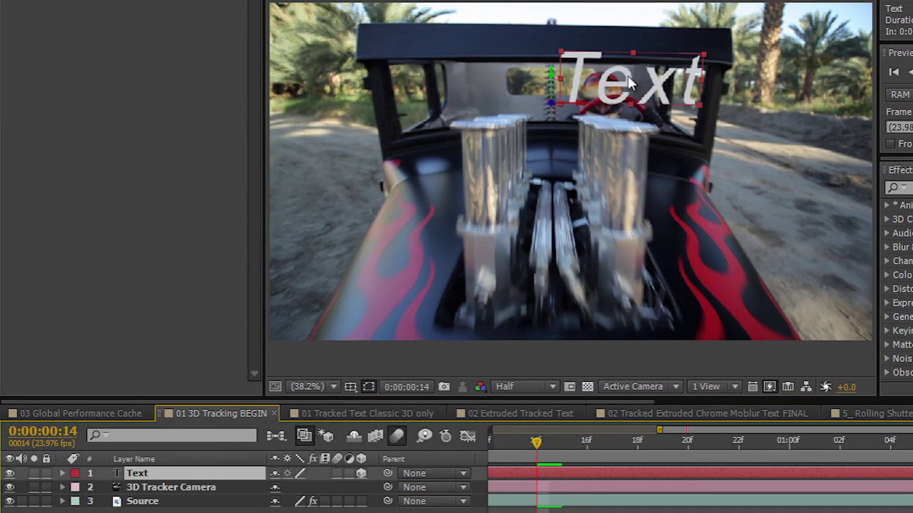
{"action": "left_click_drag", "start_coordinate": [628, 82], "coordinate": [557, 94]}
{"action": "double_click", "coordinate": [557, 94]}
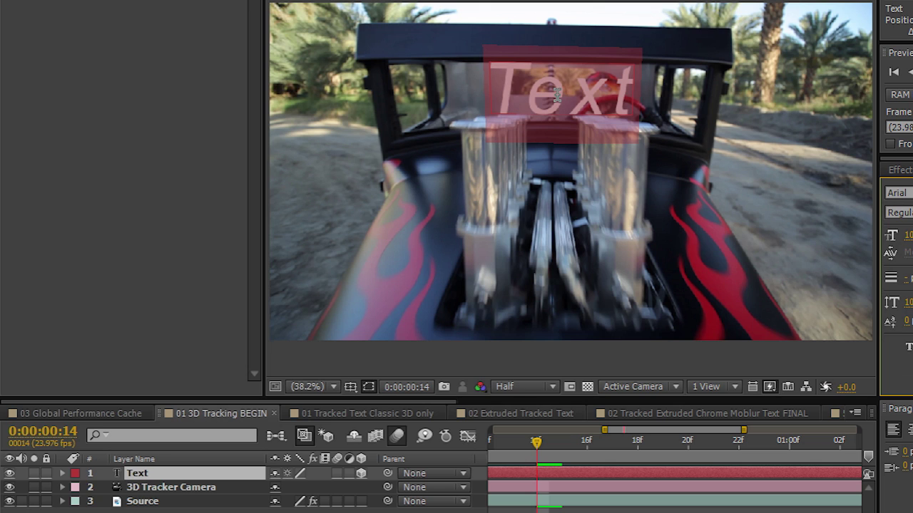
{"action": "type", "text": "Boneshake"}
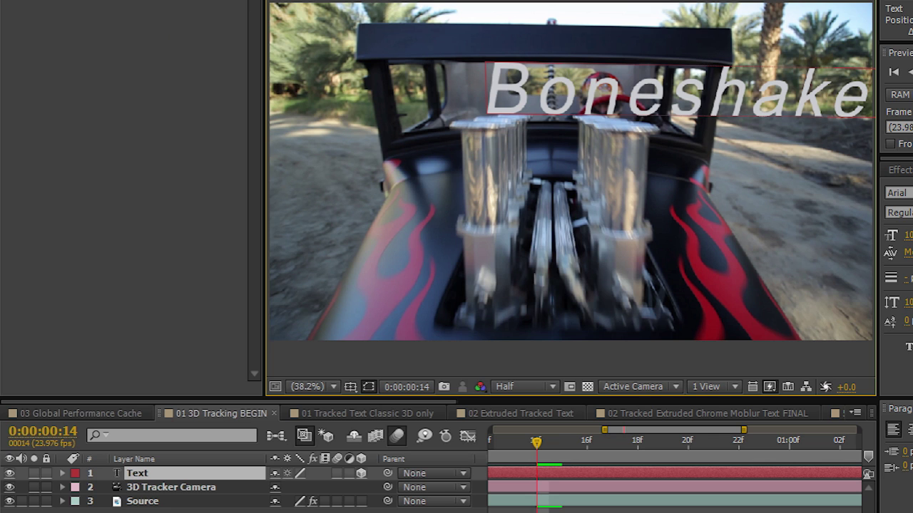
{"action": "type", "text": "r"}
{"action": "left_click_drag", "start_coordinate": [516, 98], "coordinate": [414, 99]}
Step: Play and scrub the shot to review the tracked Boneshaker text
{"action": "key", "text": "space"}
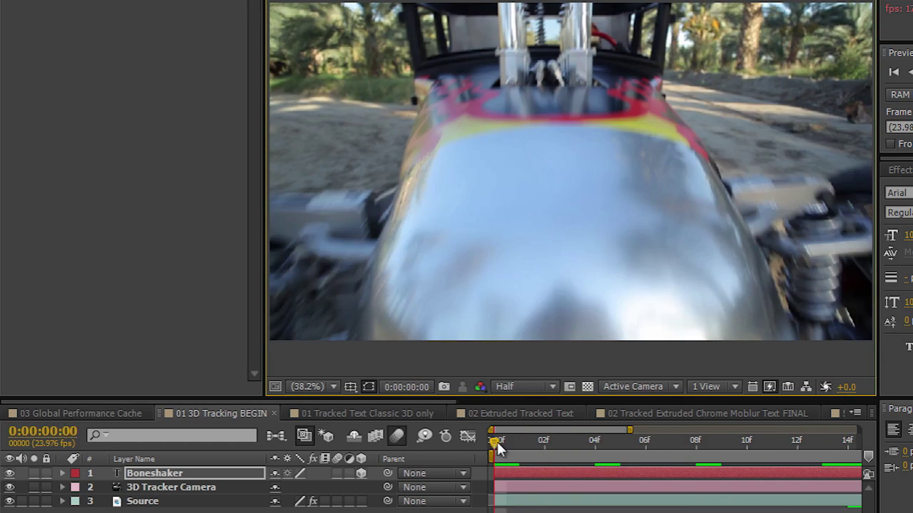
{"action": "mouse_move", "coordinate": [497, 441]}
{"action": "left_mouse_down"}
{"action": "mouse_move", "coordinate": [539, 439]}
{"action": "mouse_move", "coordinate": [515, 440]}
{"action": "left_mouse_up"}
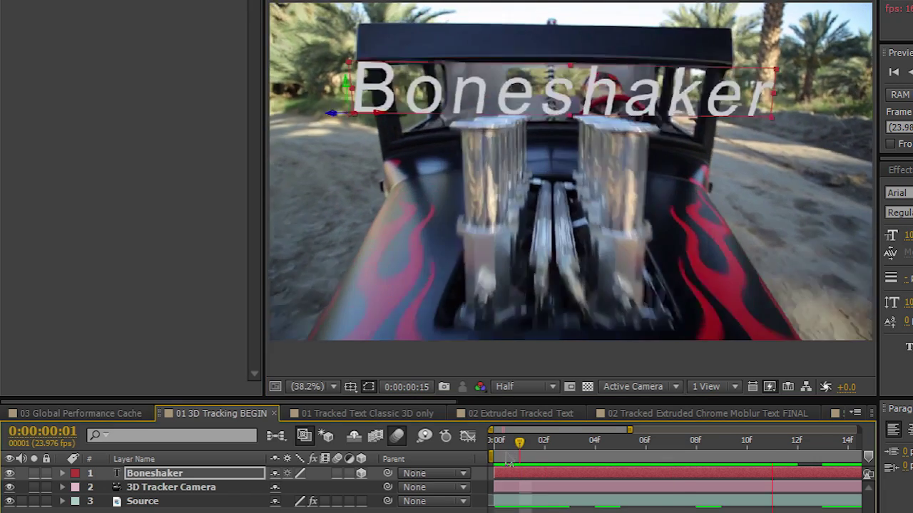
{"action": "key", "text": "space"}
{"action": "left_click_drag", "start_coordinate": [675, 441], "coordinate": [710, 439]}
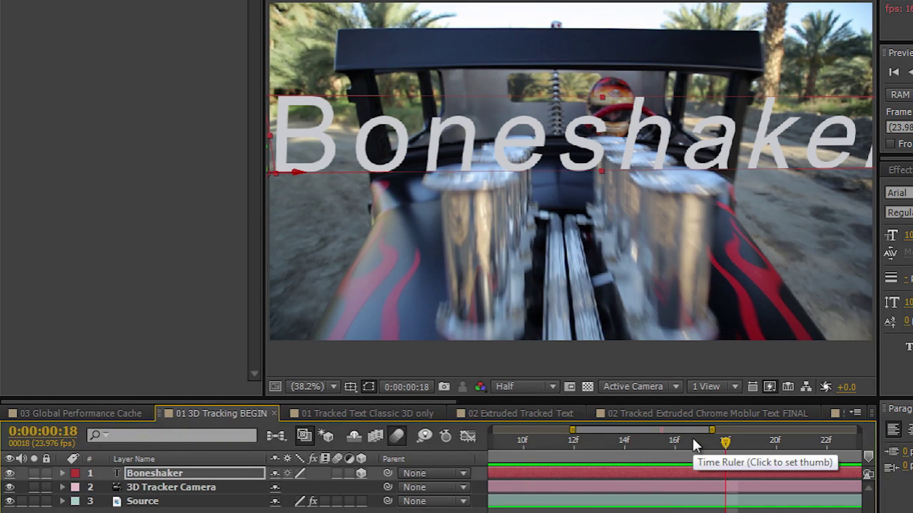
{"action": "key", "text": "ctrl+0"}
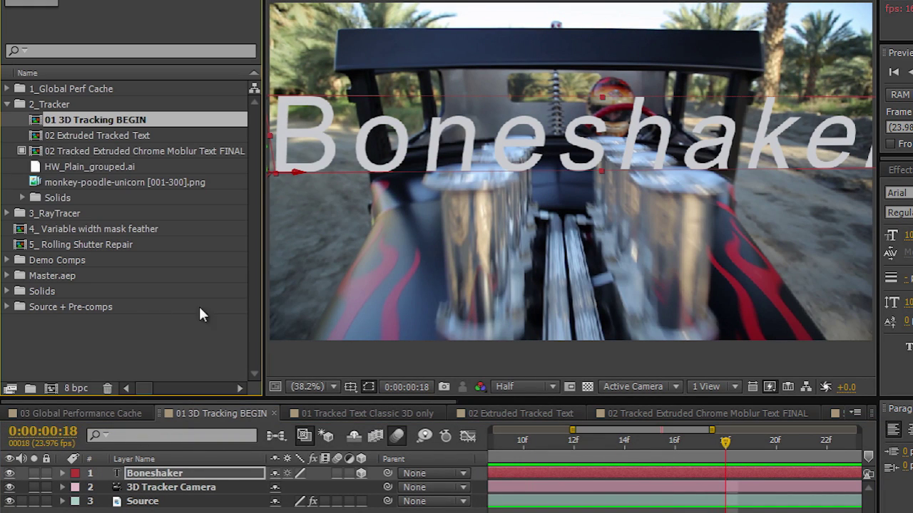
Step: Make a comp from the monkey-poodle-unicorn [001-300].png sequence and camera-track it with a smaller target size
{"action": "left_click", "coordinate": [40, 182]}
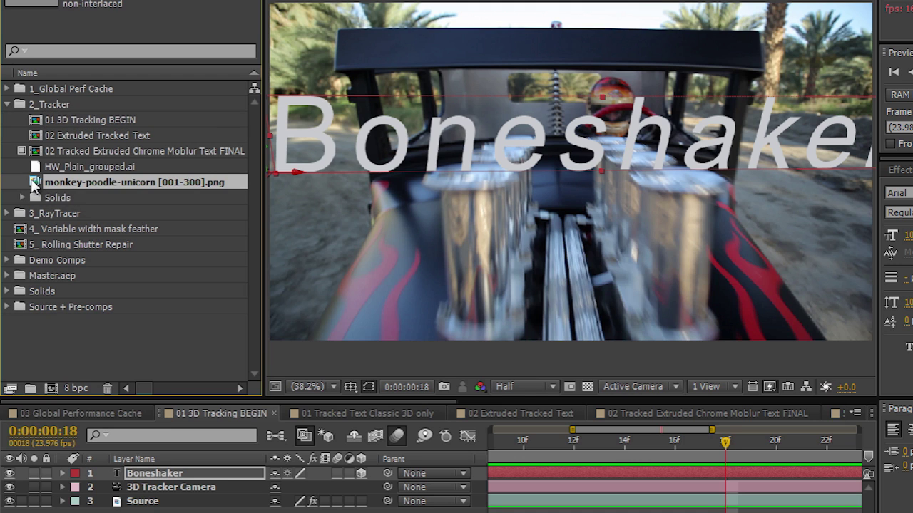
{"action": "left_click_drag", "start_coordinate": [36, 183], "coordinate": [51, 388]}
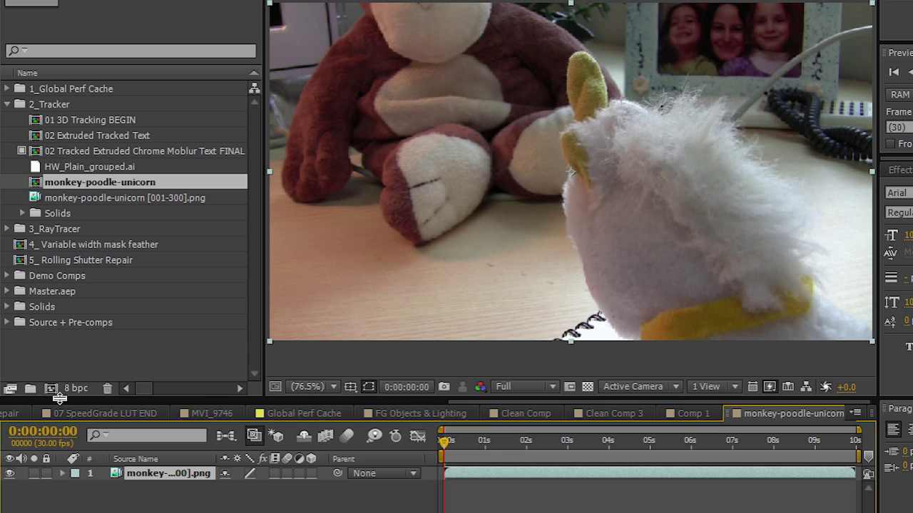
{"action": "right_click", "coordinate": [158, 485]}
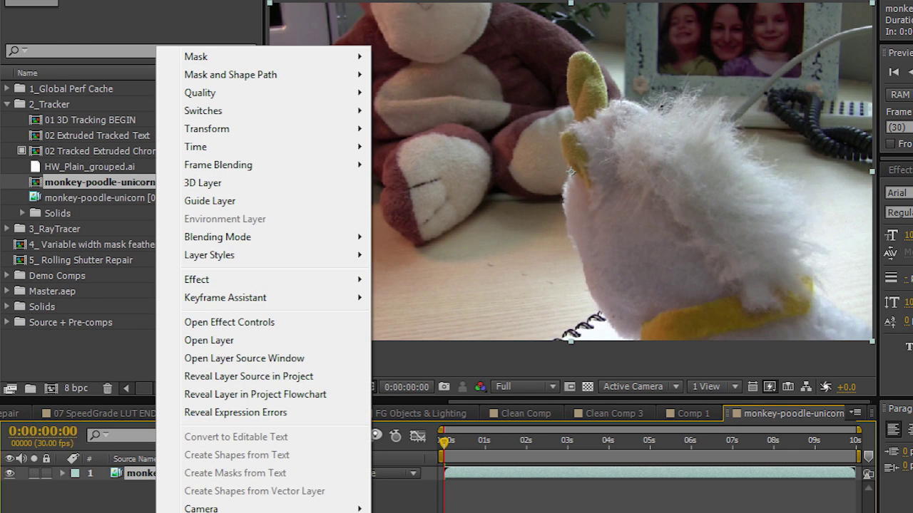
{"action": "left_click", "coordinate": [235, 512]}
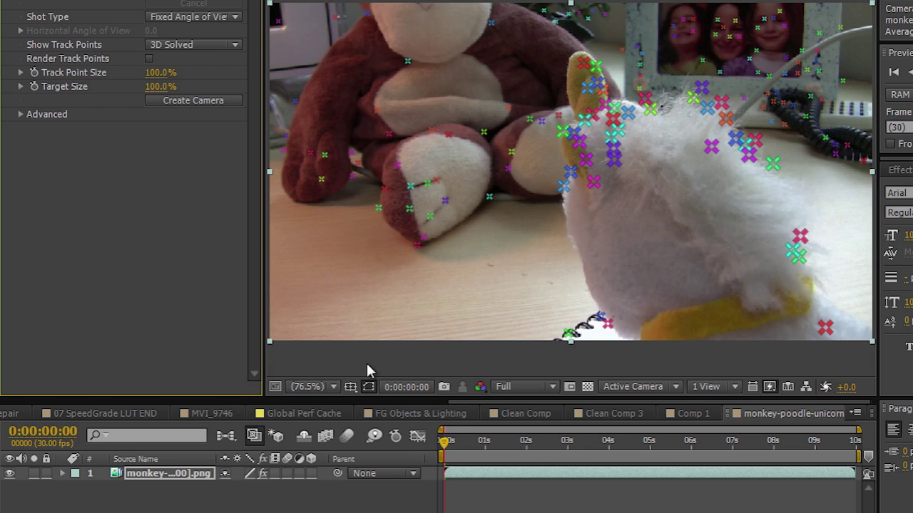
{"action": "mouse_move", "coordinate": [443, 443]}
{"action": "left_mouse_down"}
{"action": "mouse_move", "coordinate": [588, 440]}
{"action": "mouse_move", "coordinate": [444, 442]}
{"action": "left_mouse_up"}
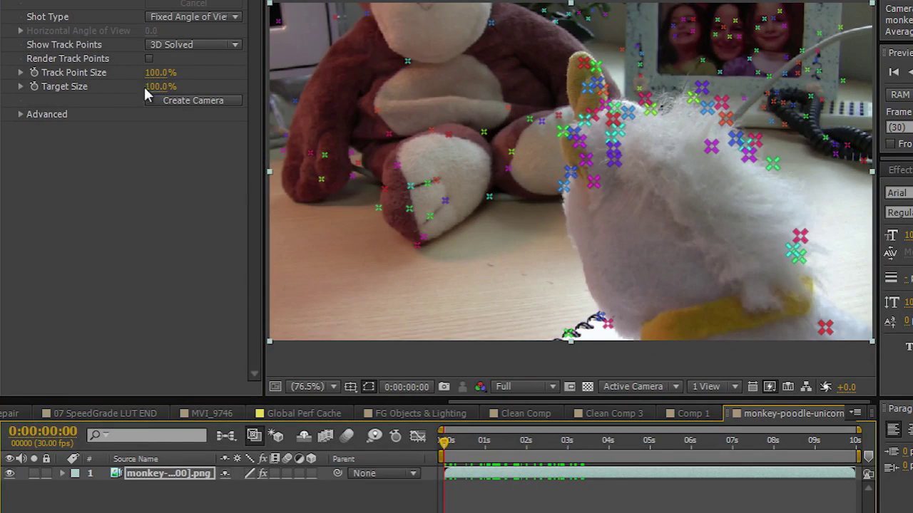
{"action": "left_click_drag", "start_coordinate": [151, 86], "coordinate": [148, 87]}
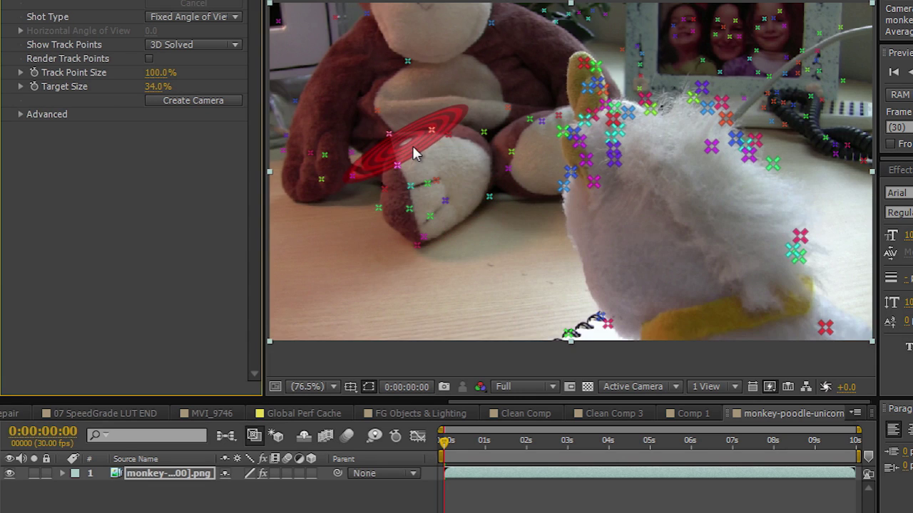
{"action": "left_click_drag", "start_coordinate": [444, 442], "coordinate": [471, 443]}
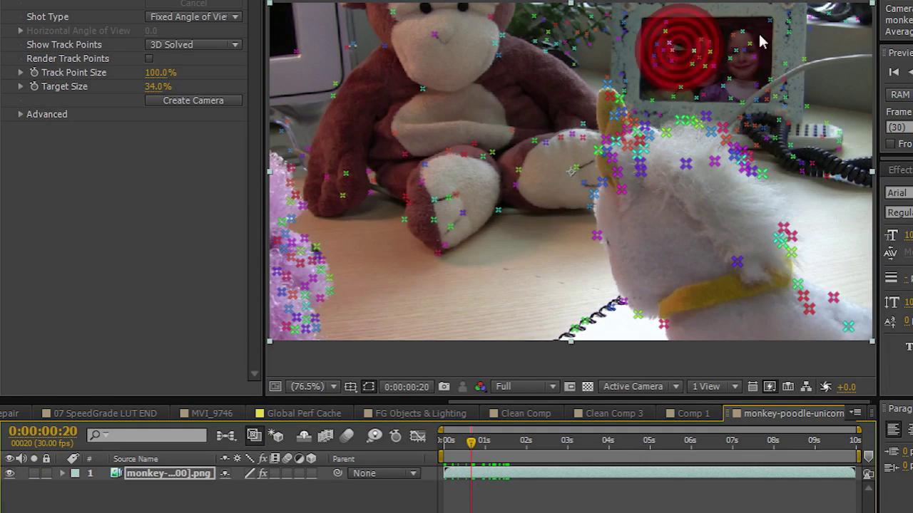
Step: Create a solid and camera from the track points on the photo frame
{"action": "mouse_move", "coordinate": [704, 31]}
{"action": "left_mouse_down"}
{"action": "mouse_move", "coordinate": [651, 52]}
{"action": "mouse_move", "coordinate": [657, 83]}
{"action": "mouse_move", "coordinate": [741, 96]}
{"action": "mouse_move", "coordinate": [777, 80]}
{"action": "mouse_move", "coordinate": [761, 44]}
{"action": "left_mouse_up"}
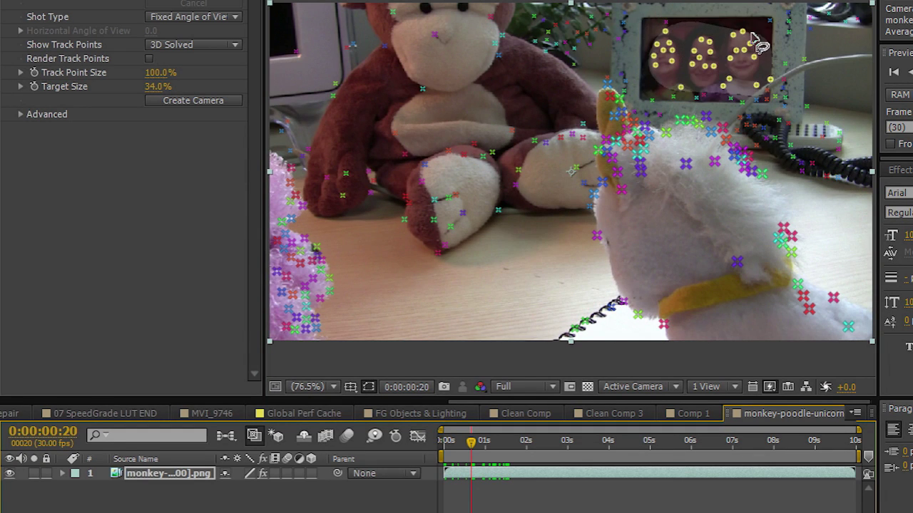
{"action": "right_click", "coordinate": [706, 68]}
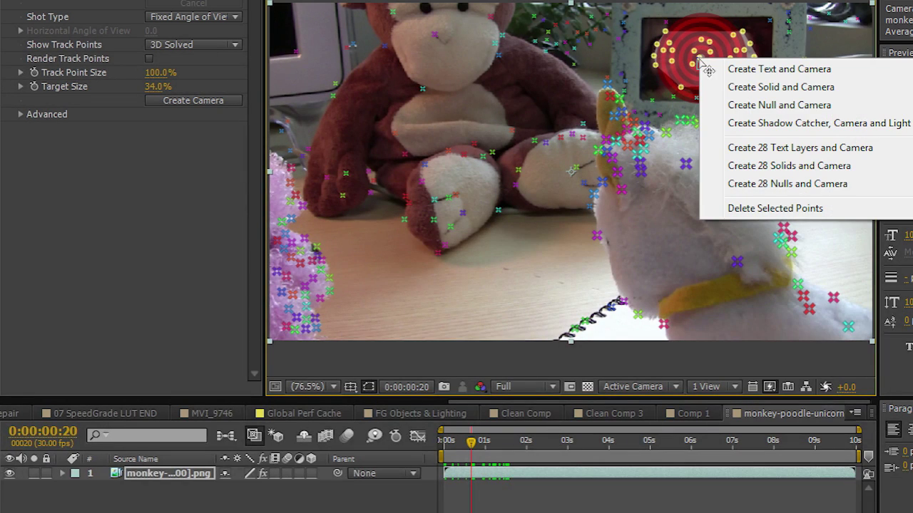
{"action": "left_click", "coordinate": [734, 86]}
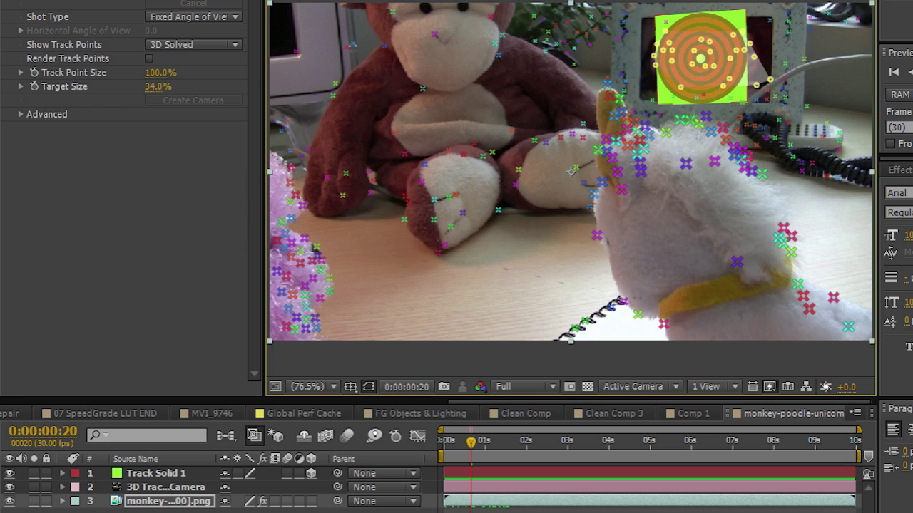
Step: Rotate Track Solid 1 upright and scale it to 155.5%, 95.2% to cover the photo frame
{"action": "left_click", "coordinate": [63, 473]}
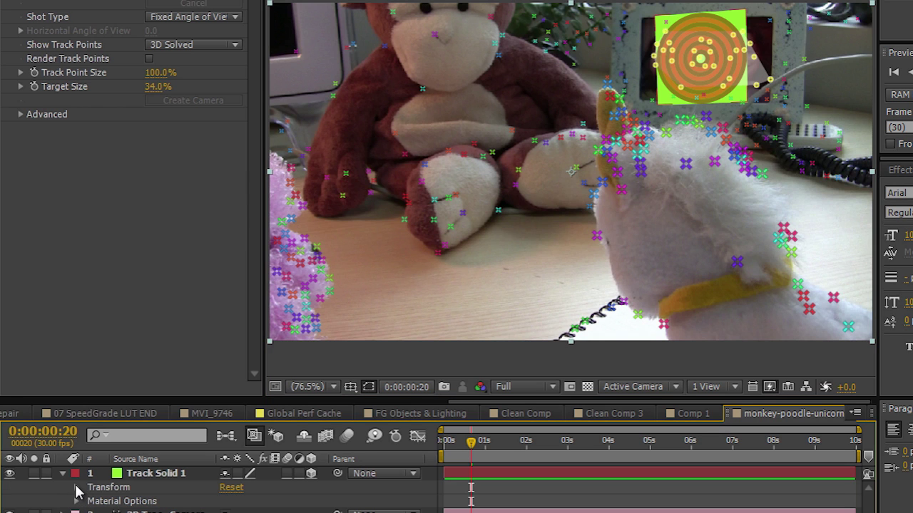
{"action": "left_click", "coordinate": [77, 486]}
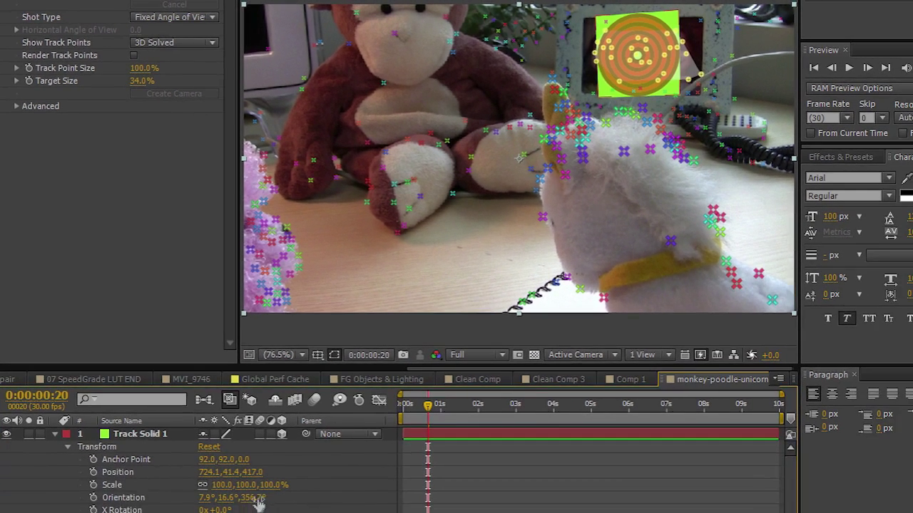
{"action": "left_click", "coordinate": [291, 512]}
{"action": "left_click_drag", "start_coordinate": [262, 499], "coordinate": [255, 503]}
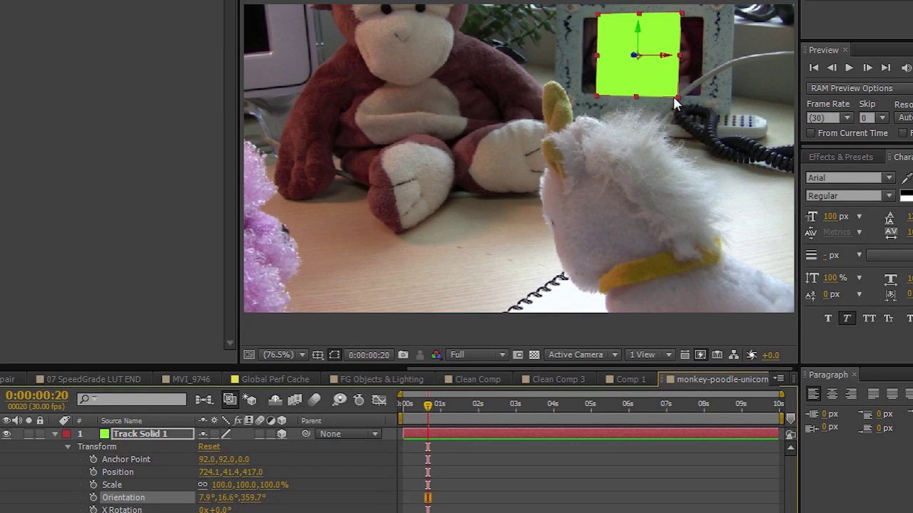
{"action": "left_click_drag", "start_coordinate": [677, 102], "coordinate": [704, 97]}
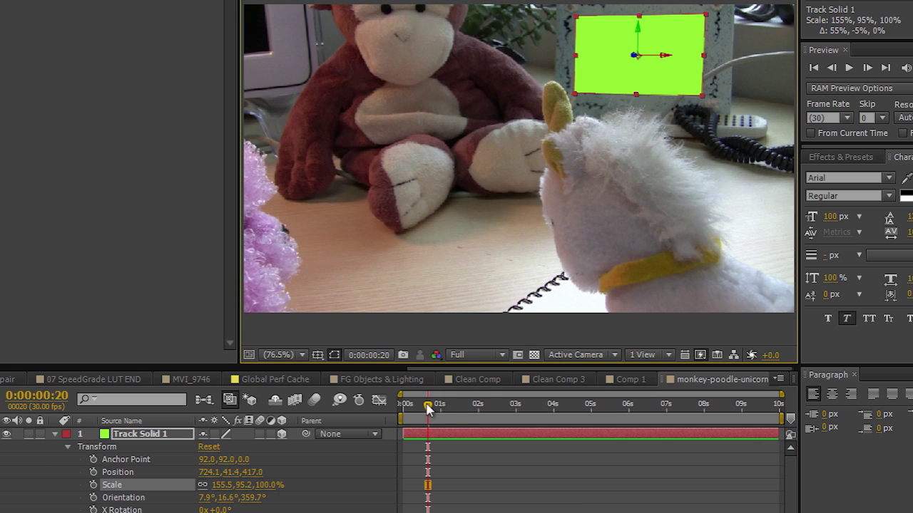
Step: Preview the comp from the start to check the tracked solid
{"action": "left_click_drag", "start_coordinate": [428, 408], "coordinate": [383, 406]}
{"action": "key", "text": "space"}
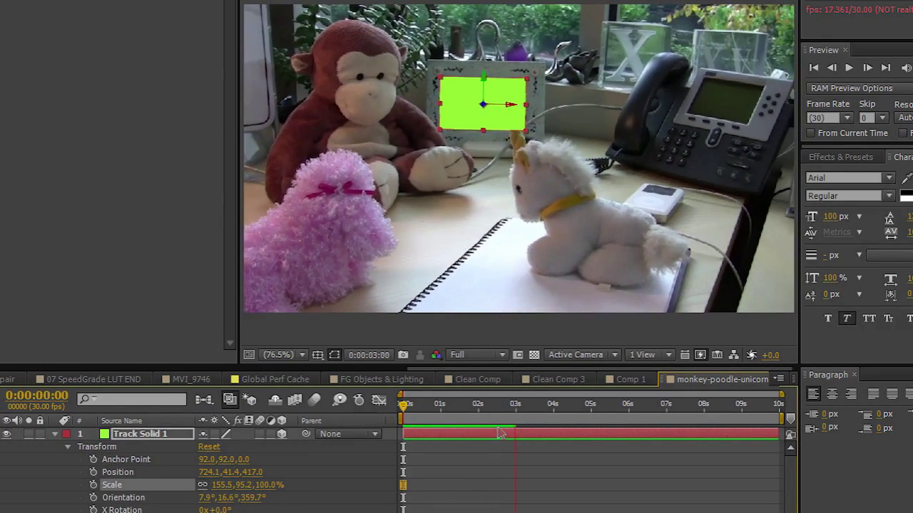
{"action": "key", "text": "space"}
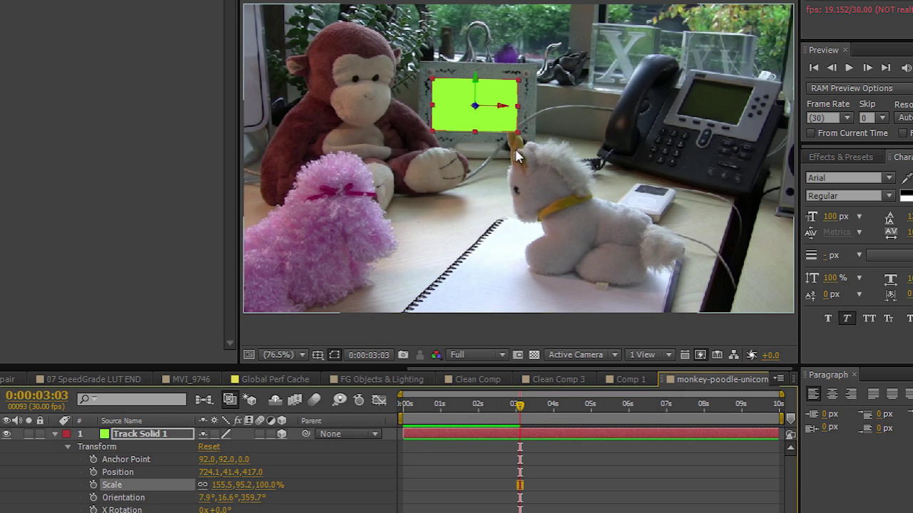
{"action": "mouse_move", "coordinate": [520, 405]}
{"action": "left_mouse_down"}
{"action": "mouse_move", "coordinate": [578, 407]}
{"action": "mouse_move", "coordinate": [527, 407]}
{"action": "left_mouse_up"}
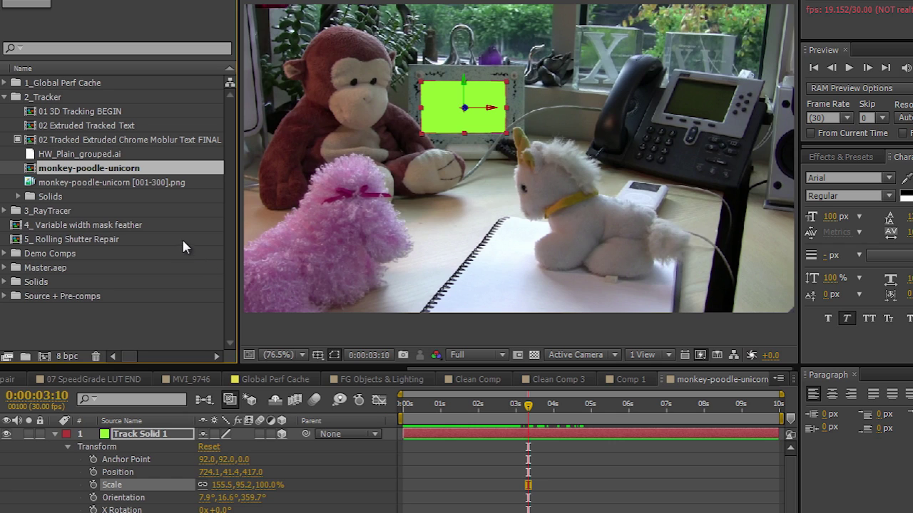
Step: Add a second copy of the png footage on top and open it in the Layer panel
{"action": "left_click", "coordinate": [54, 431]}
{"action": "left_click_drag", "start_coordinate": [26, 184], "coordinate": [129, 432]}
{"action": "double_click", "coordinate": [136, 434]}
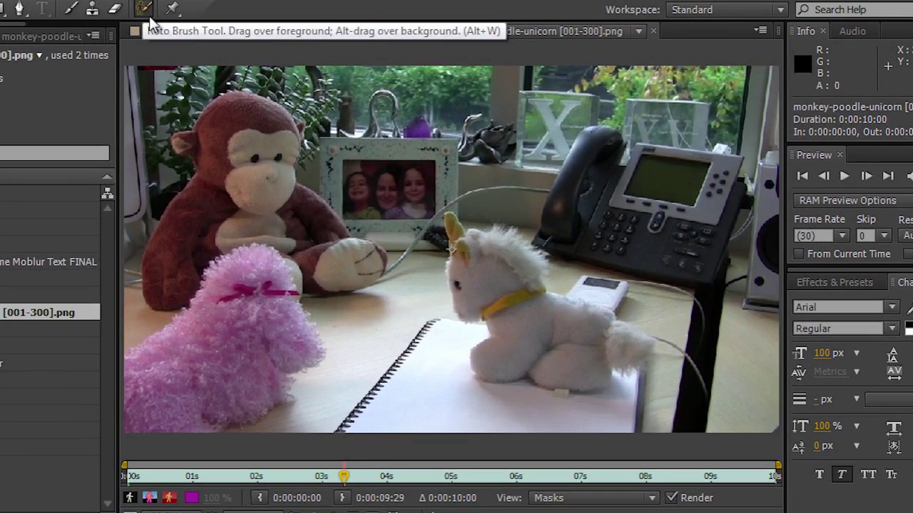
Step: Paint Roto Brush strokes on the unicorn's ear and the monkey, extending the span to about 08s
{"action": "left_click", "coordinate": [143, 8]}
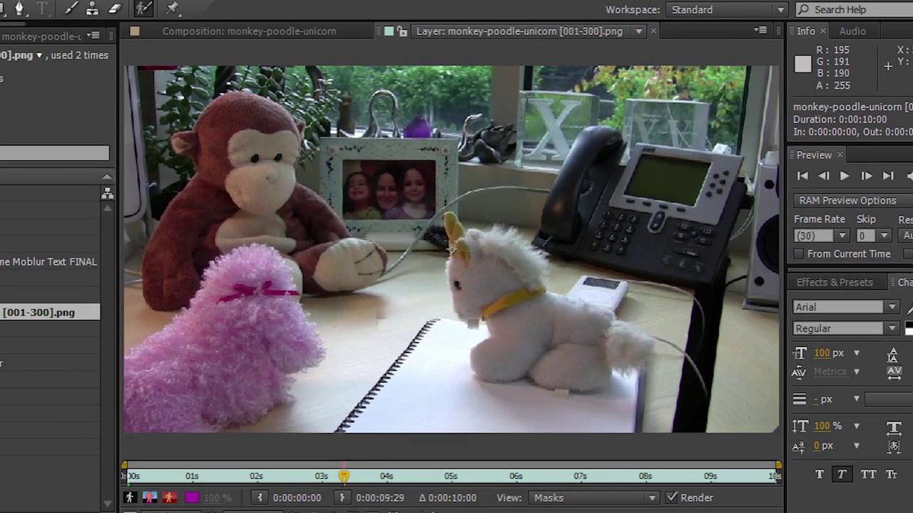
{"action": "left_click_drag", "start_coordinate": [450, 234], "coordinate": [450, 214]}
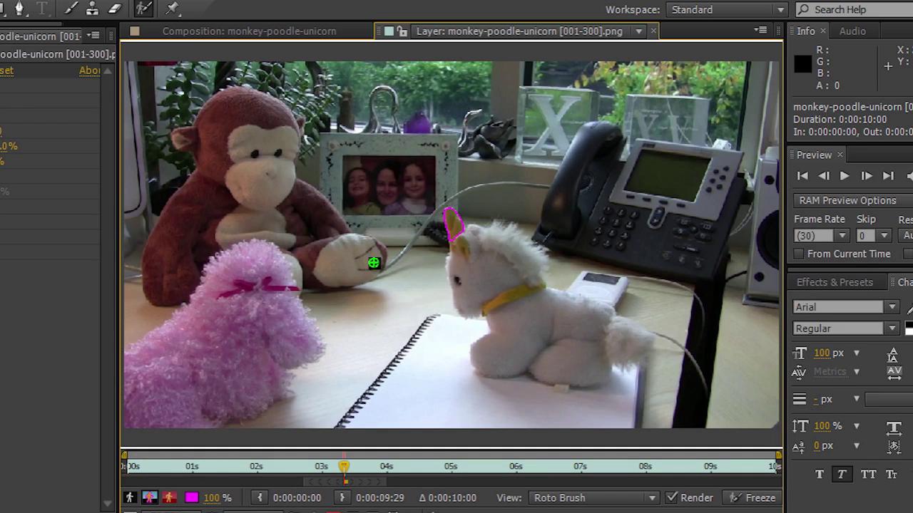
{"action": "mouse_move", "coordinate": [373, 262]}
{"action": "left_mouse_down"}
{"action": "mouse_move", "coordinate": [370, 240]}
{"action": "mouse_move", "coordinate": [307, 206]}
{"action": "mouse_move", "coordinate": [271, 141]}
{"action": "mouse_move", "coordinate": [285, 120]}
{"action": "mouse_move", "coordinate": [300, 127]}
{"action": "left_mouse_up"}
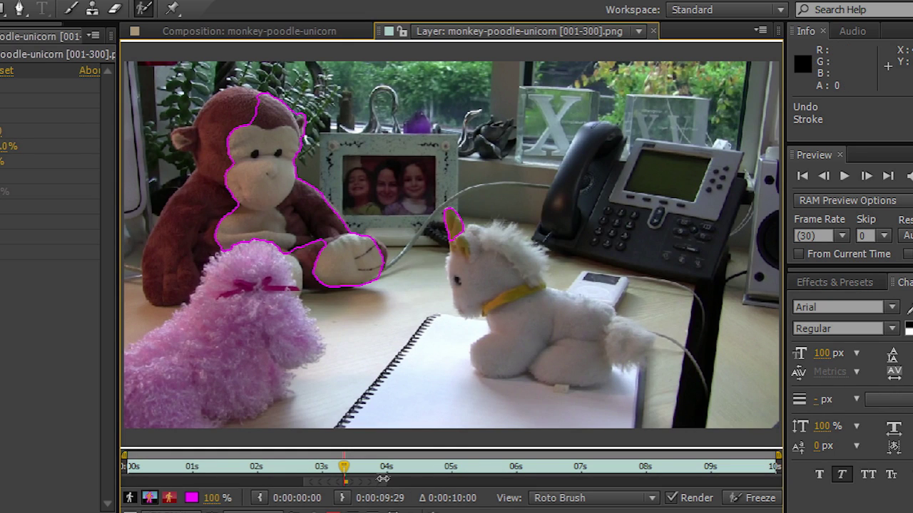
{"action": "left_click_drag", "start_coordinate": [385, 480], "coordinate": [641, 482]}
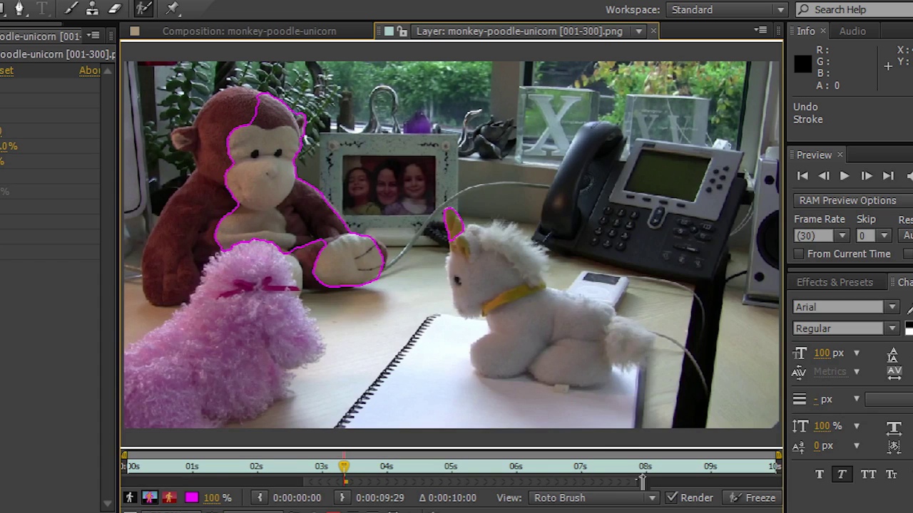
{"action": "left_click", "coordinate": [652, 30]}
Step: Play back the extruded Boneshaker text composition with its tracked camera
{"action": "key", "text": "space"}
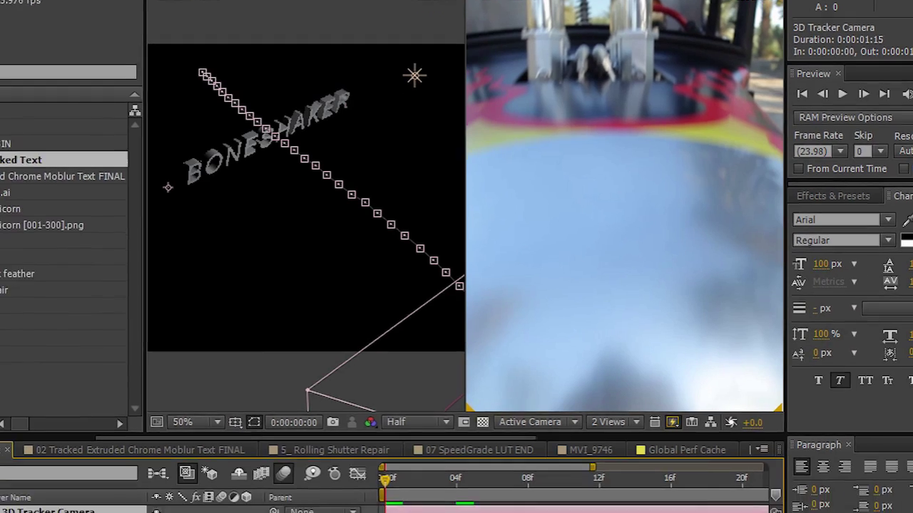
{"action": "double_click", "coordinate": [221, 504]}
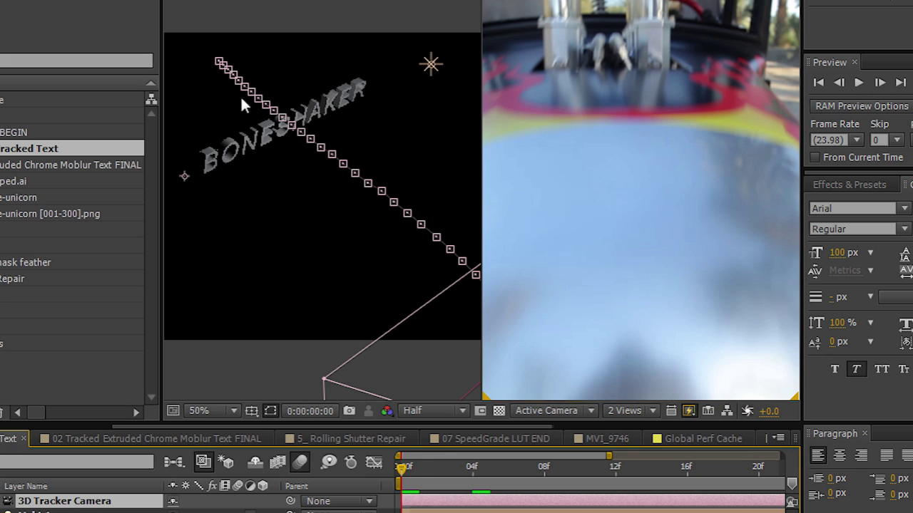
{"action": "left_click_drag", "start_coordinate": [404, 469], "coordinate": [758, 472]}
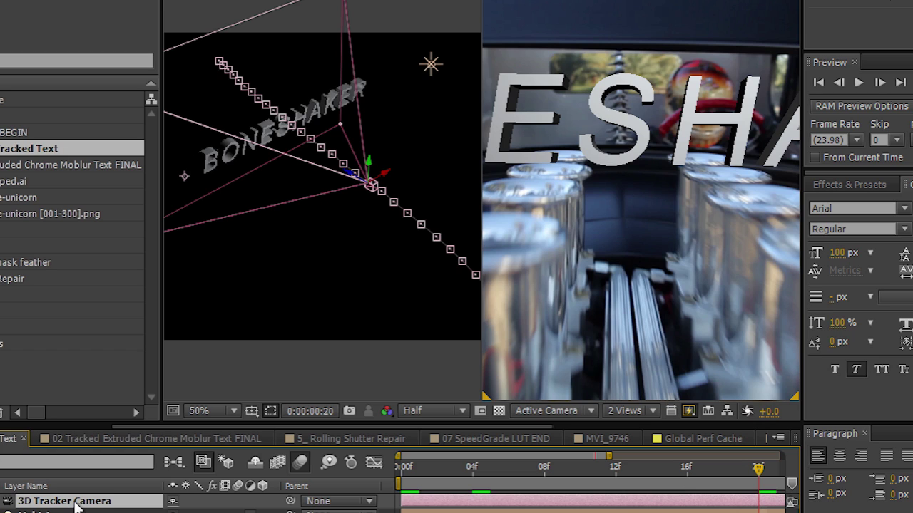
{"action": "key", "text": "ctrl+Down"}
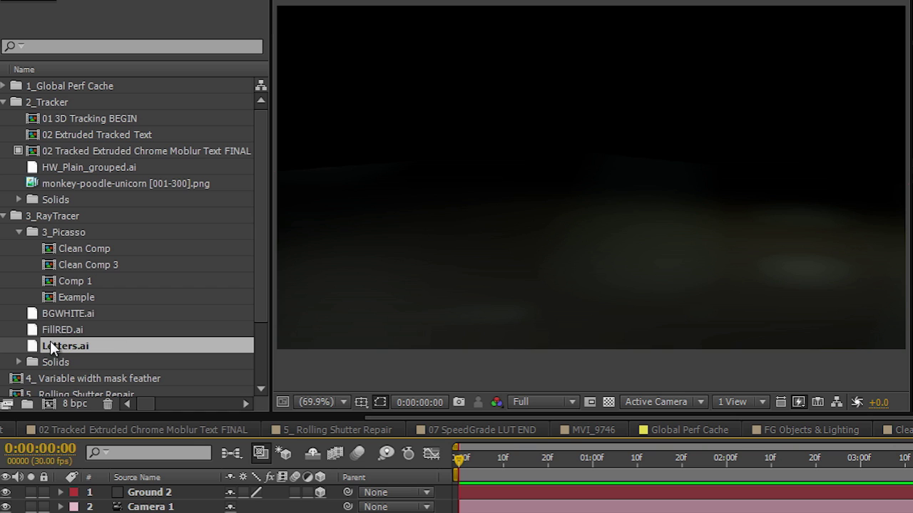
Step: Add Letters.ai to the comp, convert it to shapes, and fill it with near-white F9F4F4
{"action": "left_click_drag", "start_coordinate": [33, 345], "coordinate": [121, 492]}
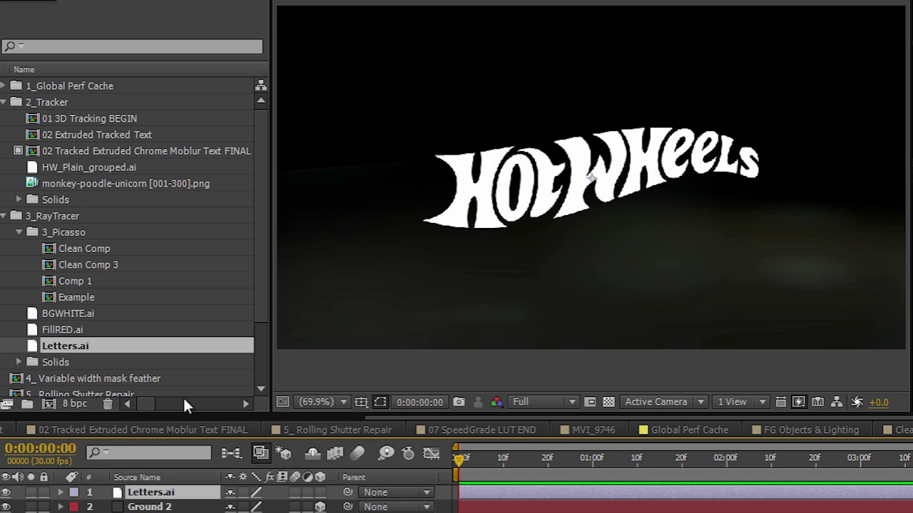
{"action": "right_click", "coordinate": [160, 491]}
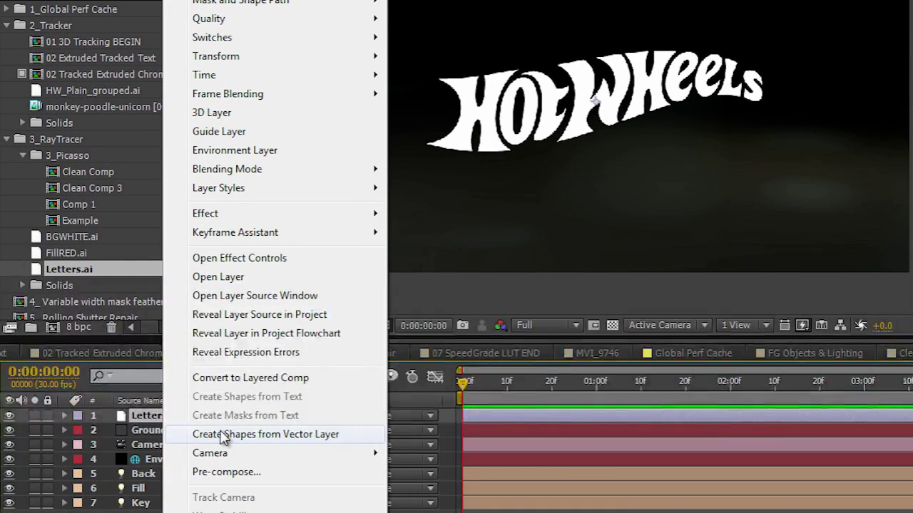
{"action": "left_click", "coordinate": [222, 434]}
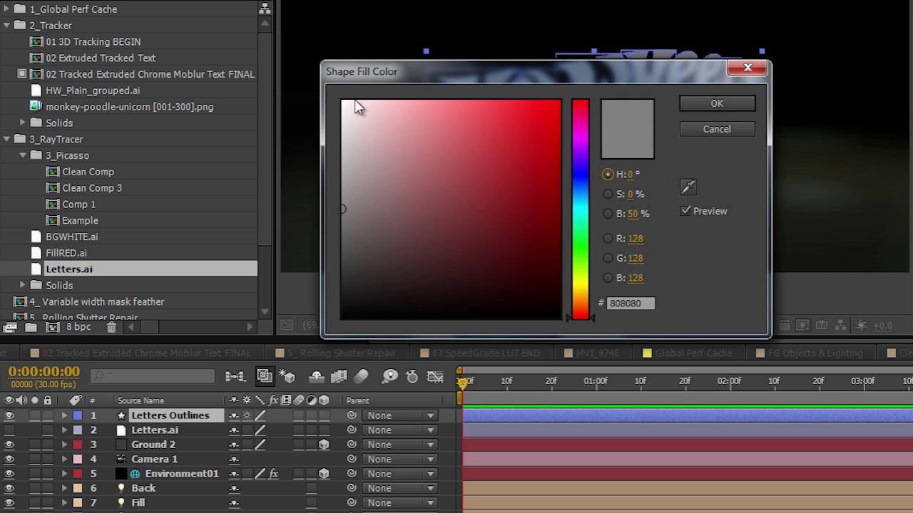
{"action": "left_click", "coordinate": [345, 105]}
{"action": "left_click", "coordinate": [715, 104]}
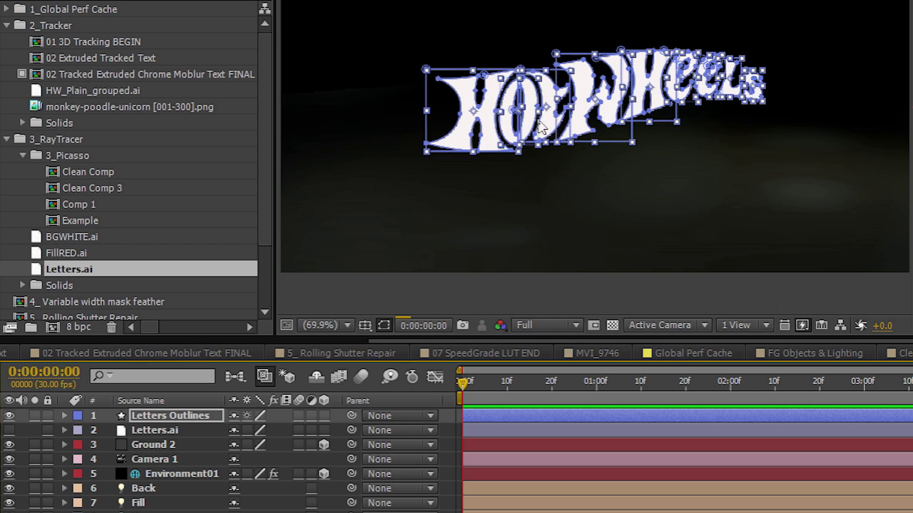
Step: Check the letter groups in Letters Outlines, then delete the original Letters.ai layer
{"action": "left_click", "coordinate": [64, 415]}
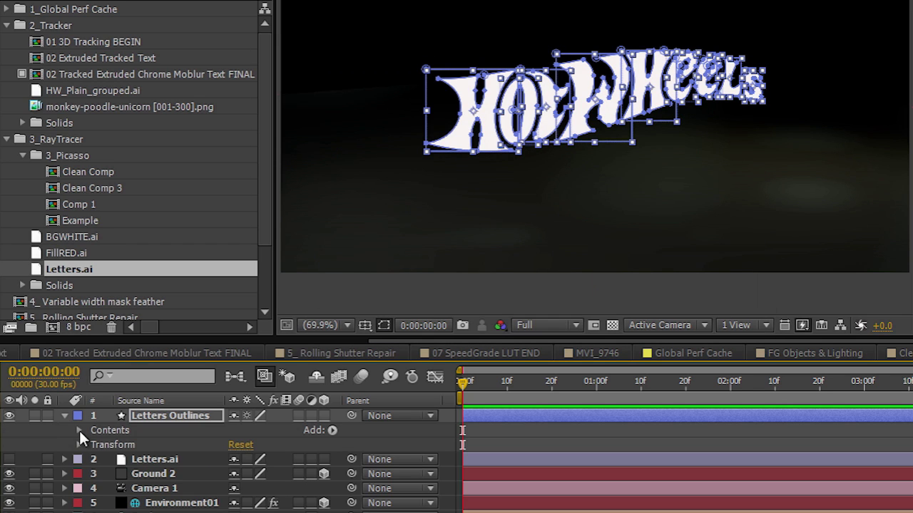
{"action": "left_click", "coordinate": [79, 430]}
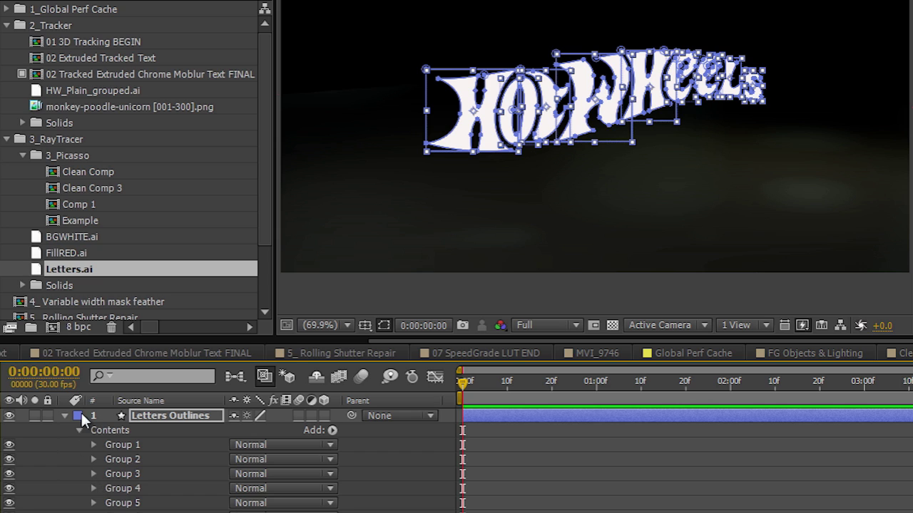
{"action": "left_click", "coordinate": [63, 414]}
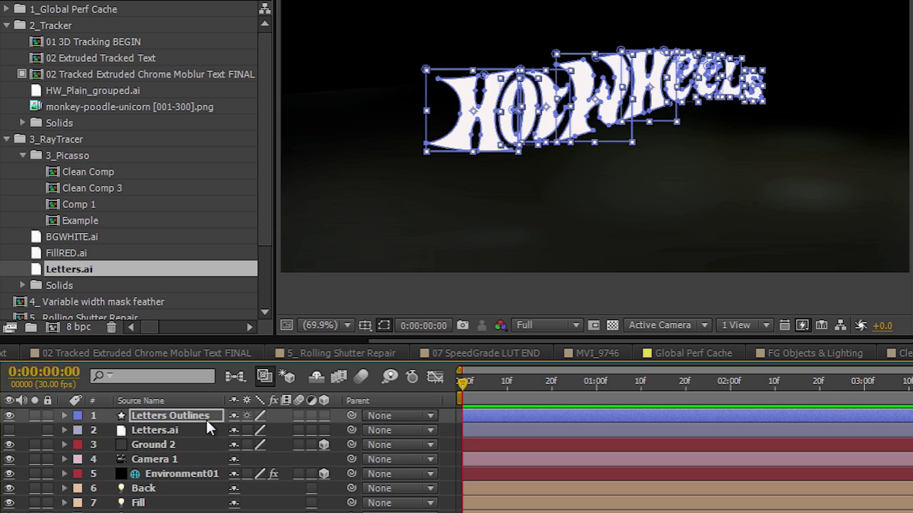
{"action": "left_click", "coordinate": [139, 430]}
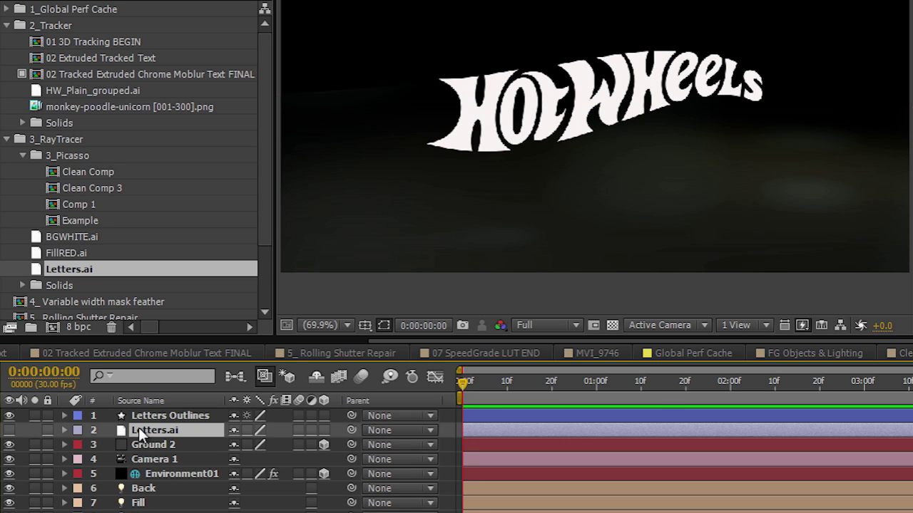
{"action": "key", "text": "Delete"}
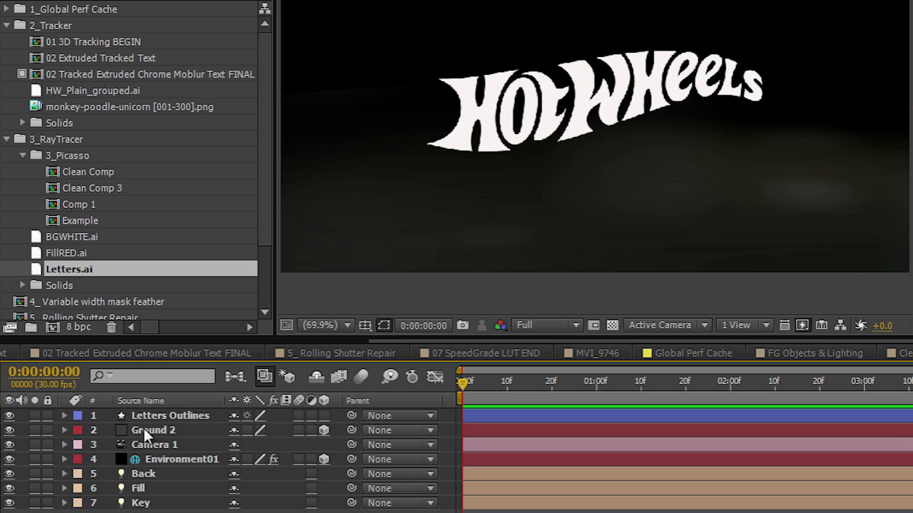
Step: Turn Letters Outlines into a 3D layer so it stands in perspective above the ground
{"action": "left_click", "coordinate": [499, 153]}
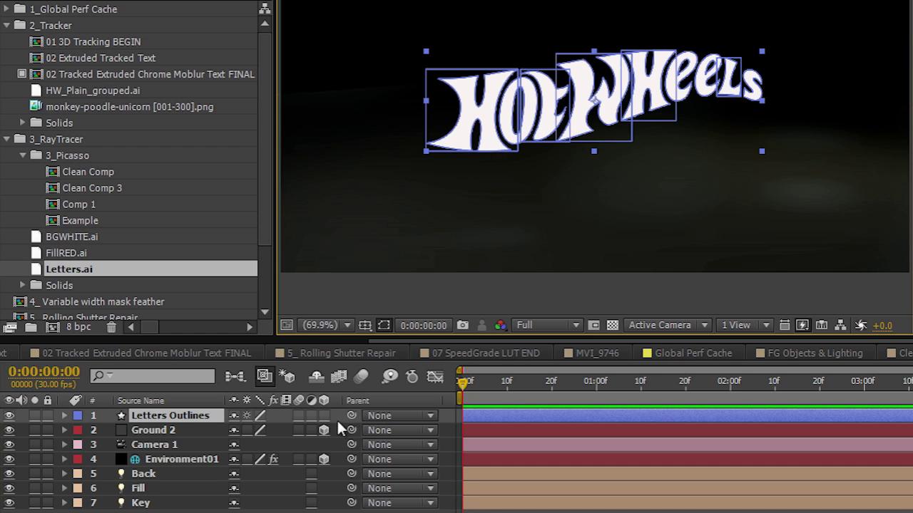
{"action": "left_click", "coordinate": [65, 416]}
{"action": "left_click", "coordinate": [79, 431]}
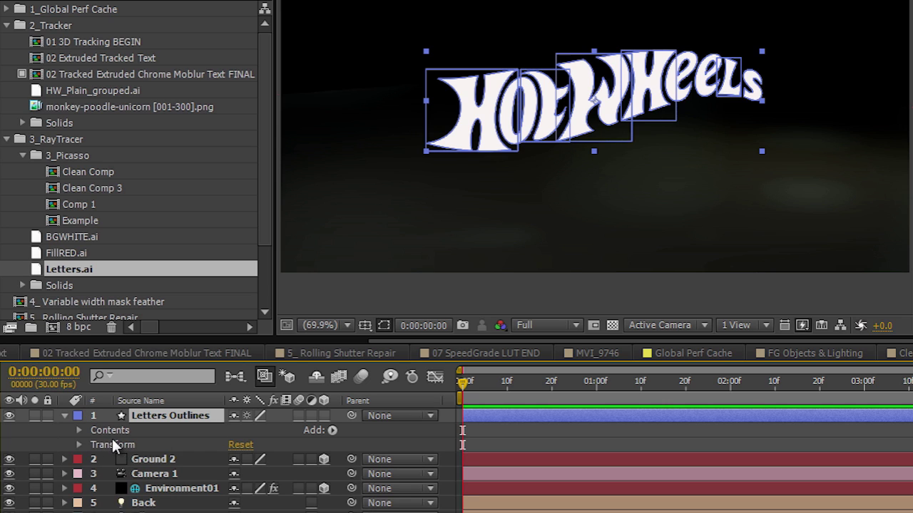
{"action": "left_click", "coordinate": [323, 415]}
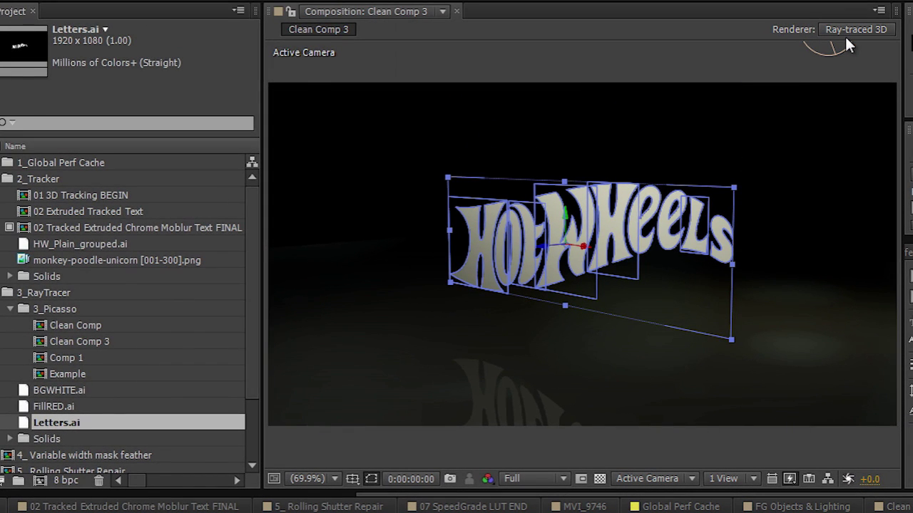
{"action": "left_click", "coordinate": [848, 30]}
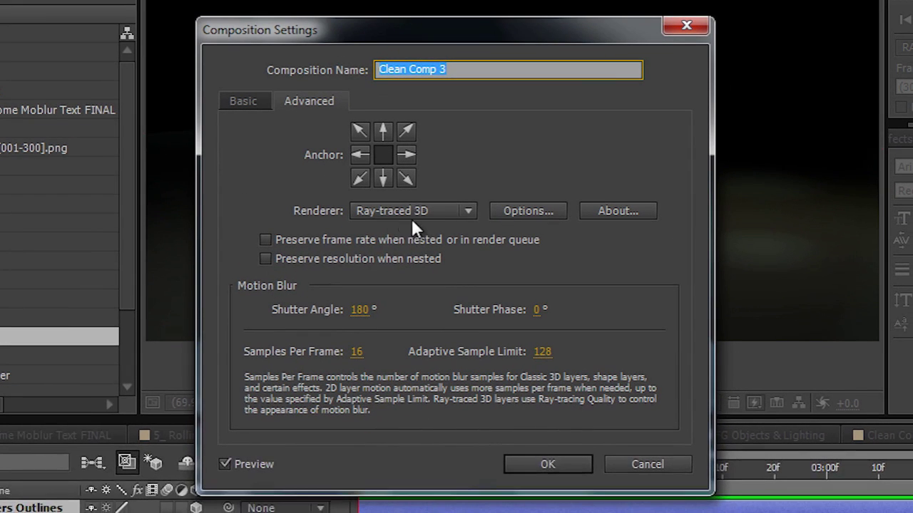
{"action": "left_click", "coordinate": [385, 210]}
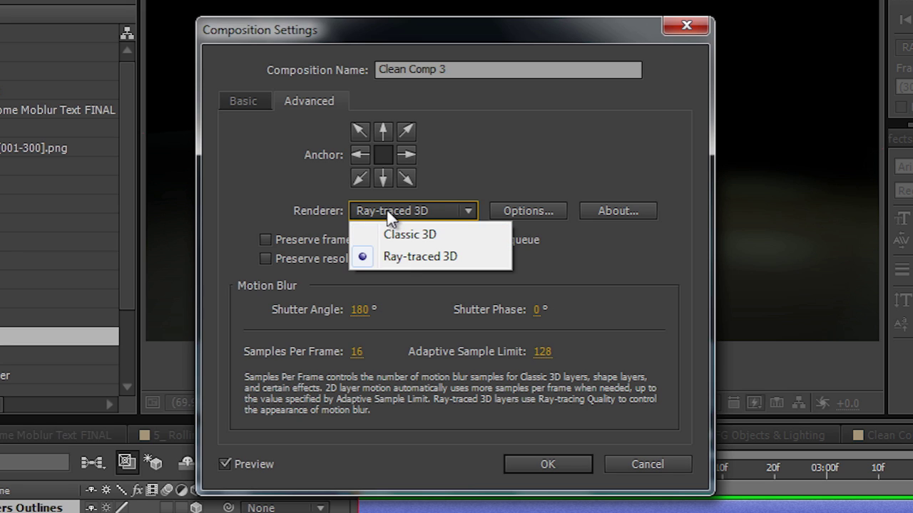
{"action": "left_click", "coordinate": [404, 308]}
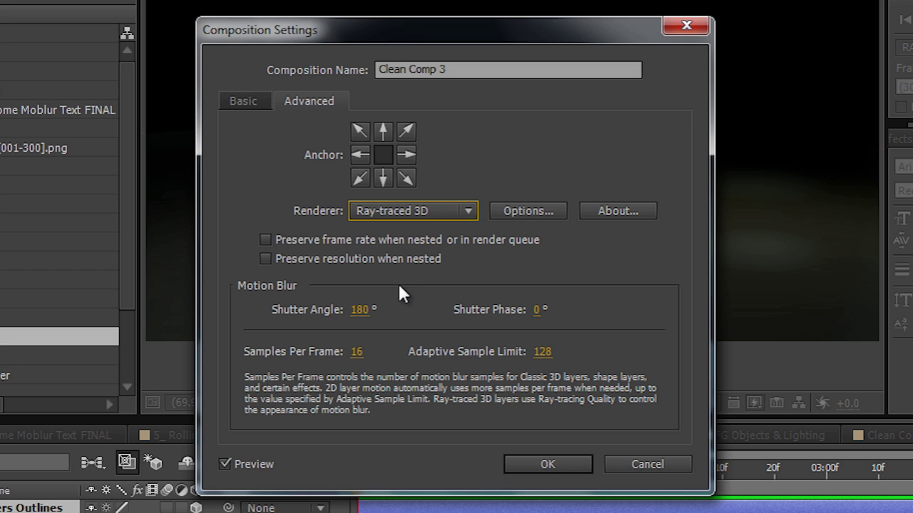
{"action": "left_click", "coordinate": [522, 209]}
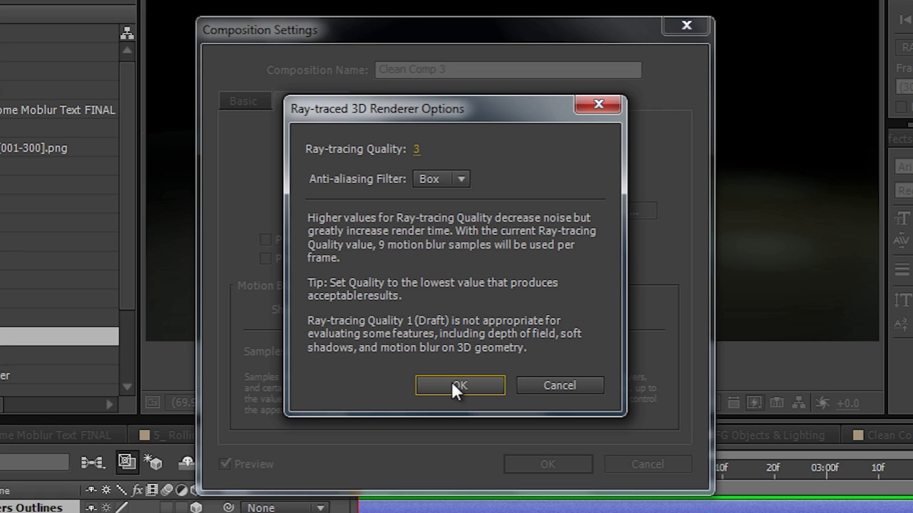
{"action": "left_click", "coordinate": [547, 385]}
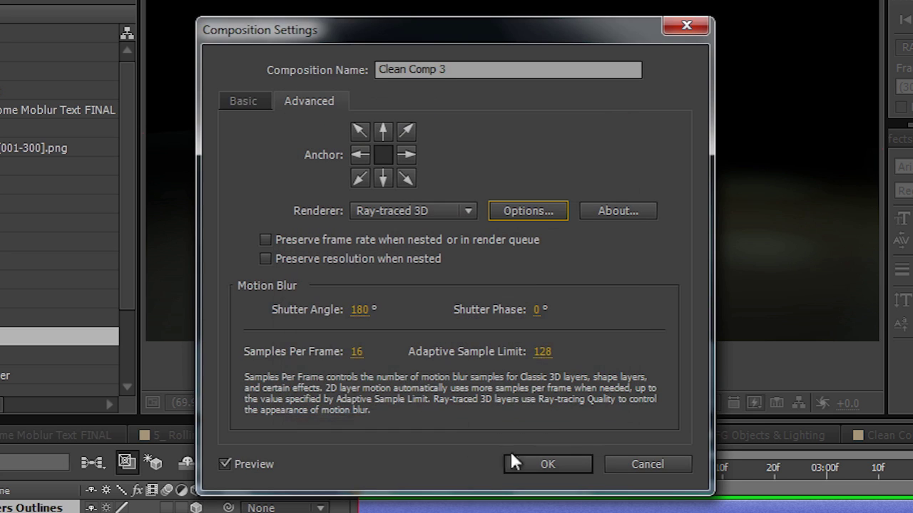
{"action": "left_click", "coordinate": [636, 464]}
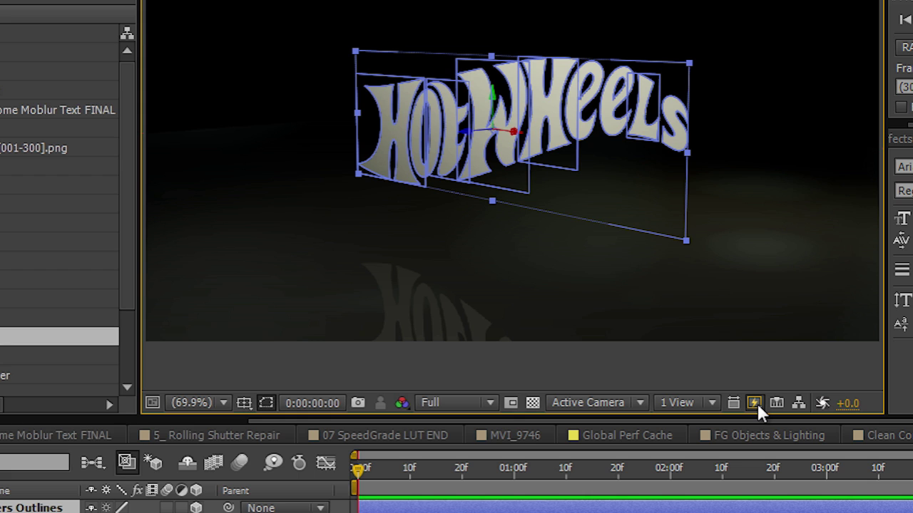
Step: Switch Fast Previews to Fast Draft and extrude the letters to a depth of 47
{"action": "left_click", "coordinate": [755, 404]}
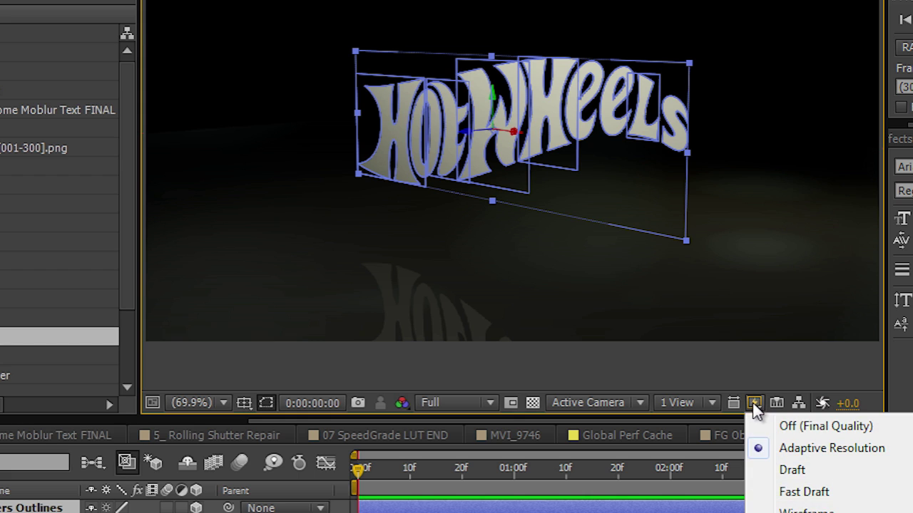
{"action": "left_click", "coordinate": [783, 498]}
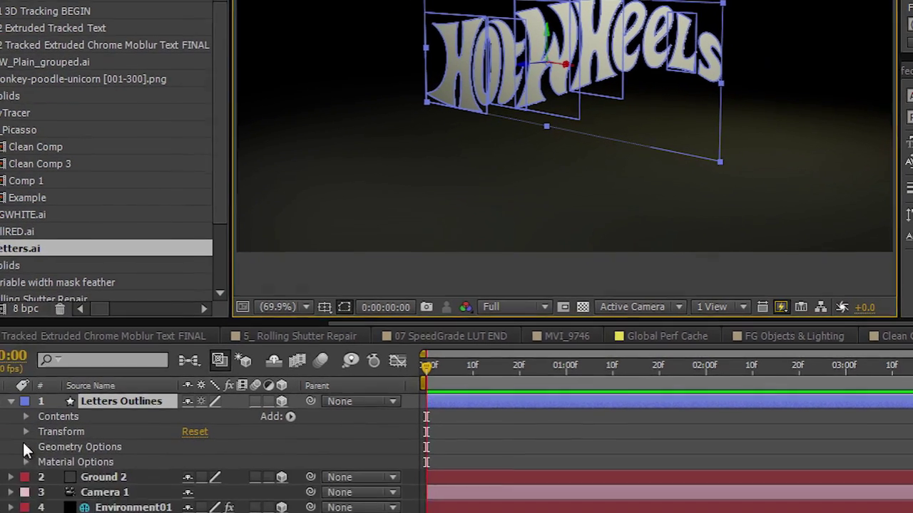
{"action": "left_click", "coordinate": [26, 444]}
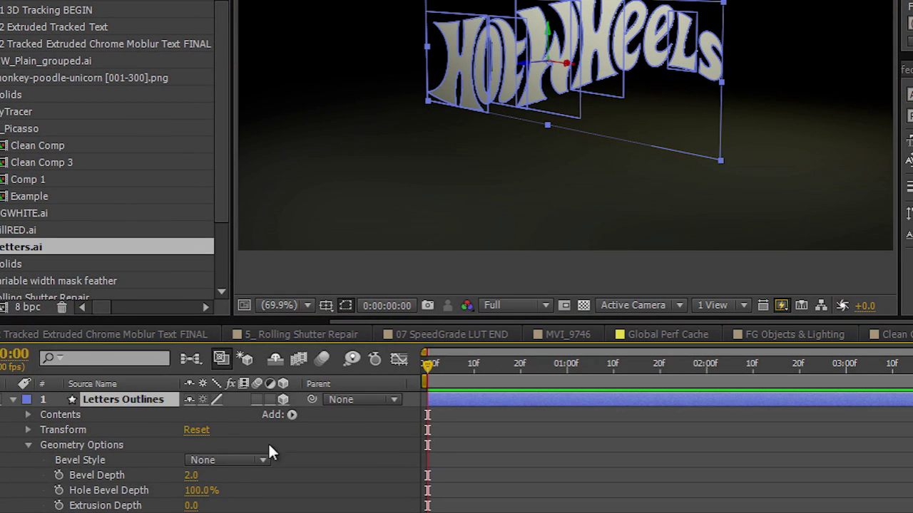
{"action": "left_click_drag", "start_coordinate": [191, 505], "coordinate": [226, 505]}
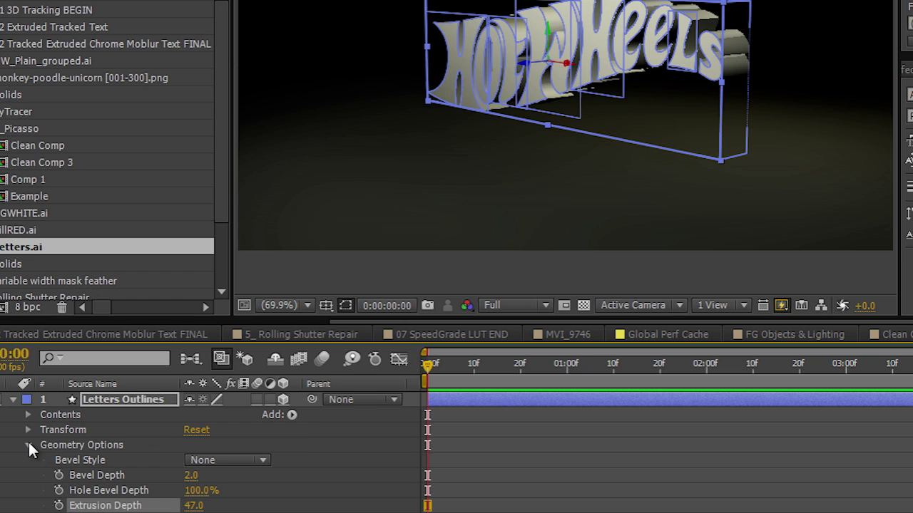
Step: Reset the letters' Extrusion Depth to 0 and move them to Z -117
{"action": "left_click", "coordinate": [193, 506]}
{"action": "type", "text": "0."}
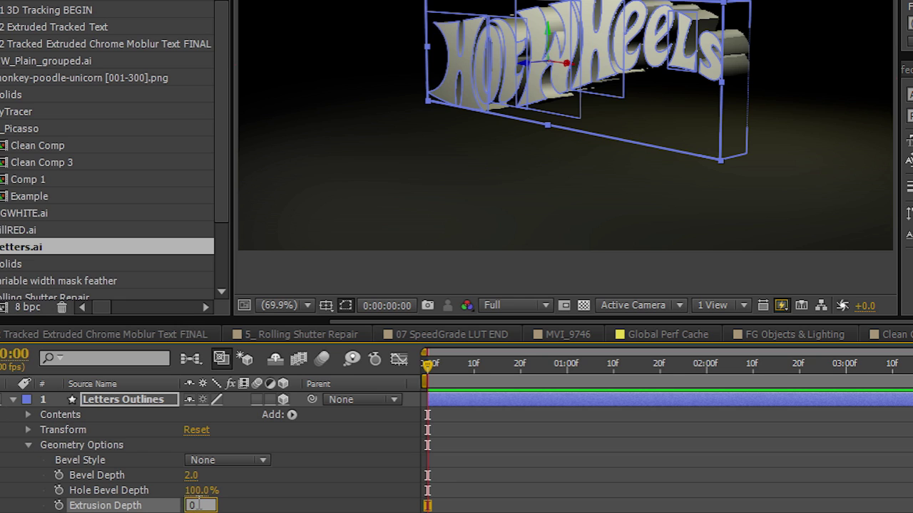
{"action": "key", "text": "Return"}
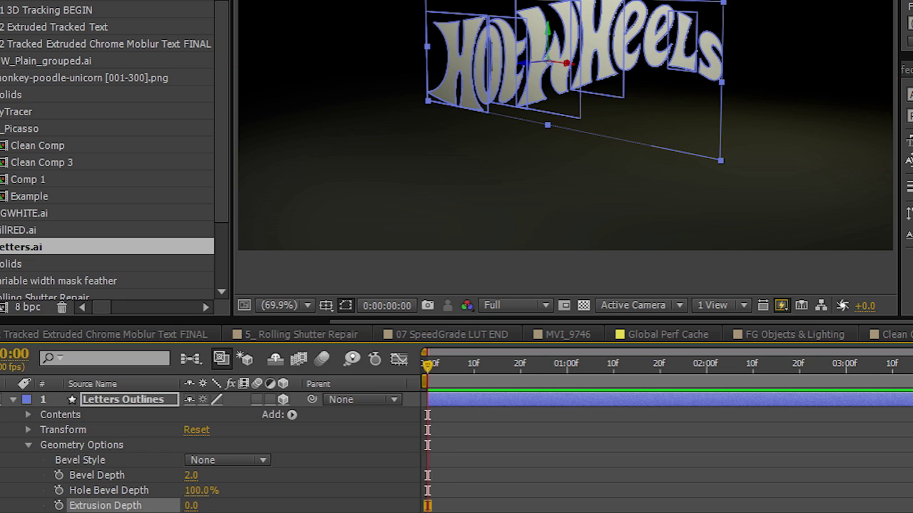
{"action": "left_click", "coordinate": [28, 445]}
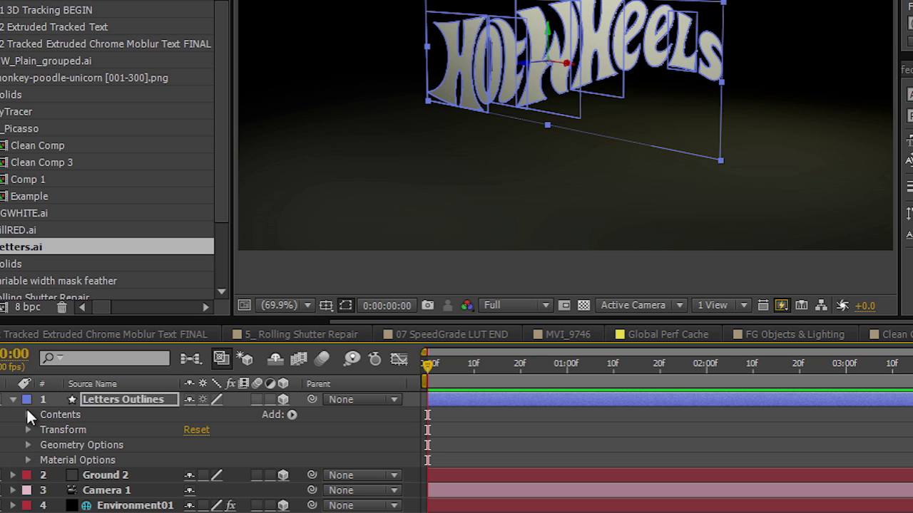
{"action": "key", "text": "F2"}
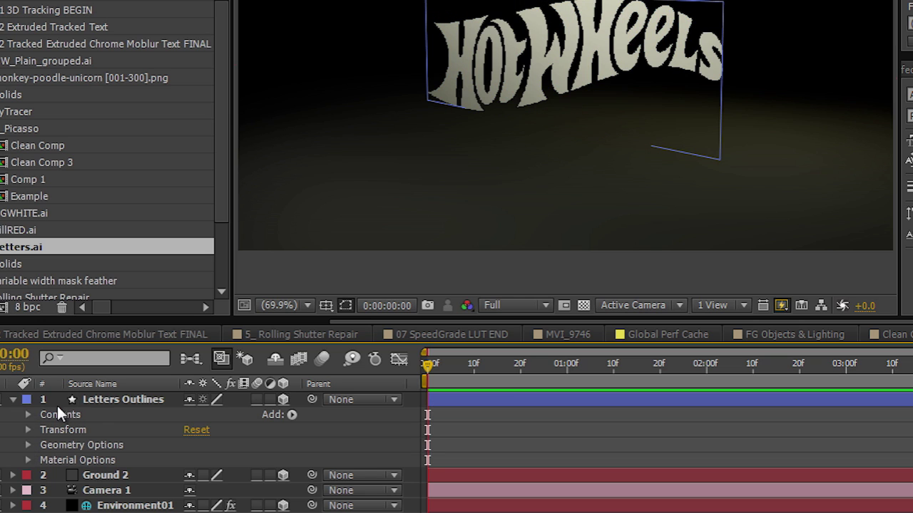
{"action": "left_click", "coordinate": [12, 399]}
{"action": "left_click", "coordinate": [102, 399]}
{"action": "key", "text": "End"}
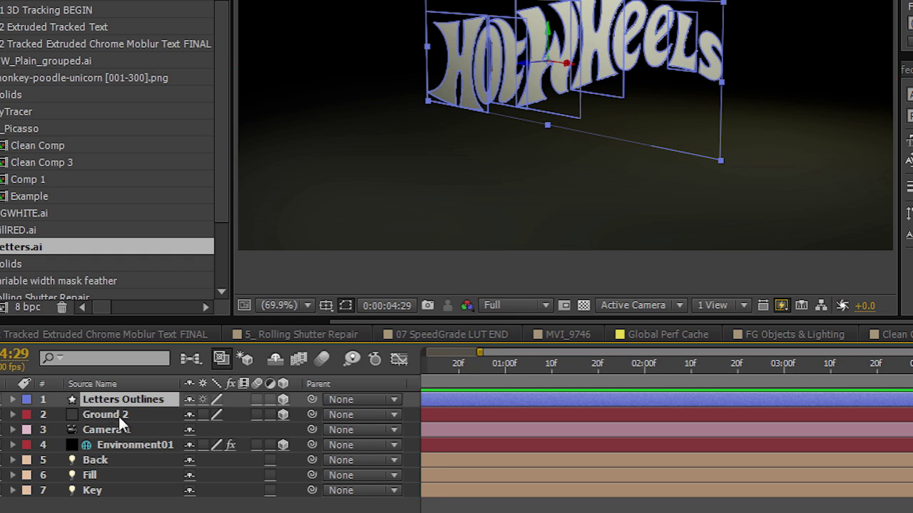
{"action": "key", "text": "p"}
{"action": "left_click_drag", "start_coordinate": [244, 416], "coordinate": [139, 421]}
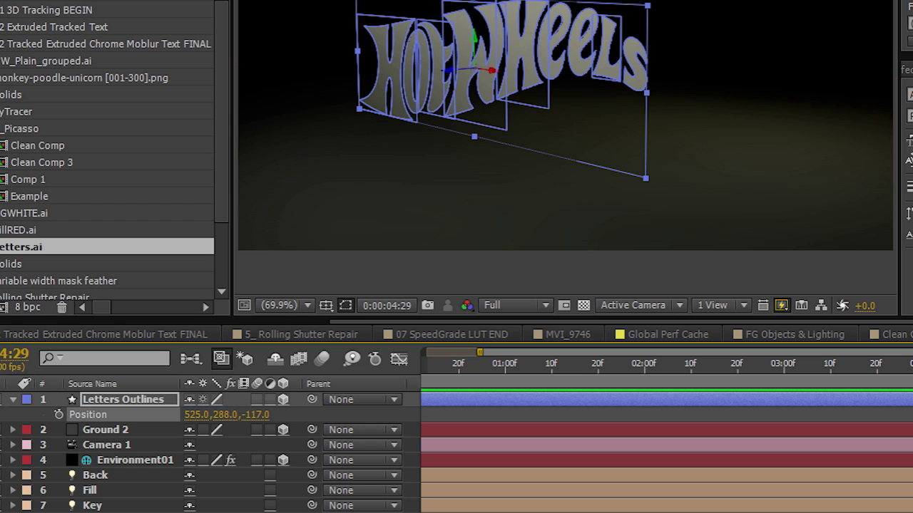
Step: Add FillRED.ai as a 3D FillRED Outlines shape layer, deleting the original artwork layer
{"action": "left_click", "coordinate": [17, 230]}
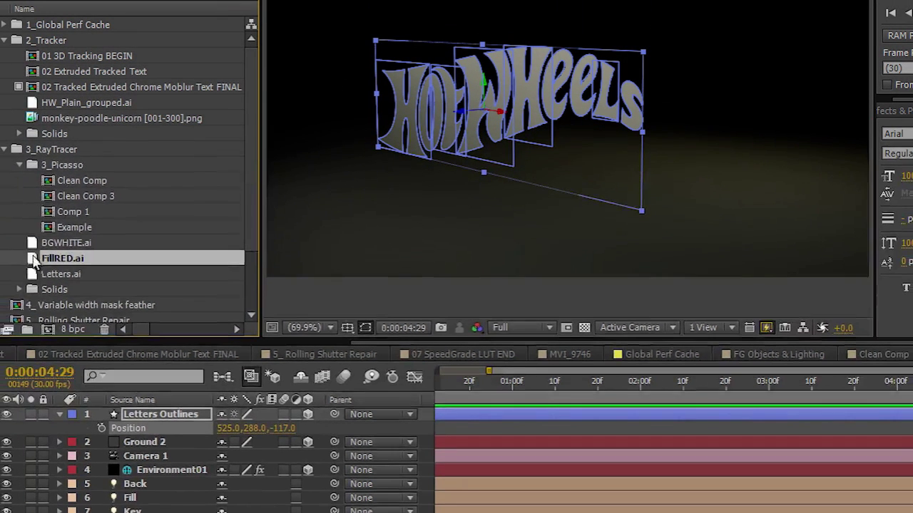
{"action": "left_click_drag", "start_coordinate": [17, 230], "coordinate": [108, 410]}
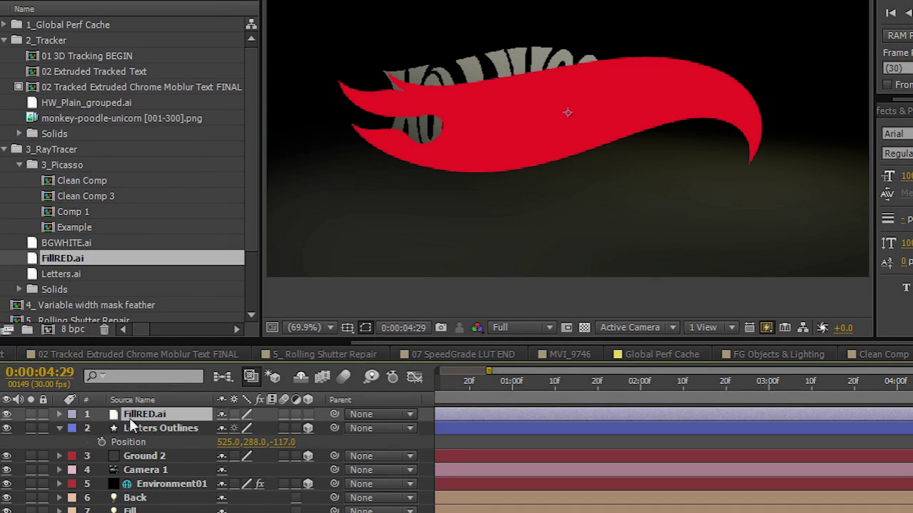
{"action": "right_click", "coordinate": [116, 419]}
{"action": "left_click", "coordinate": [178, 431]}
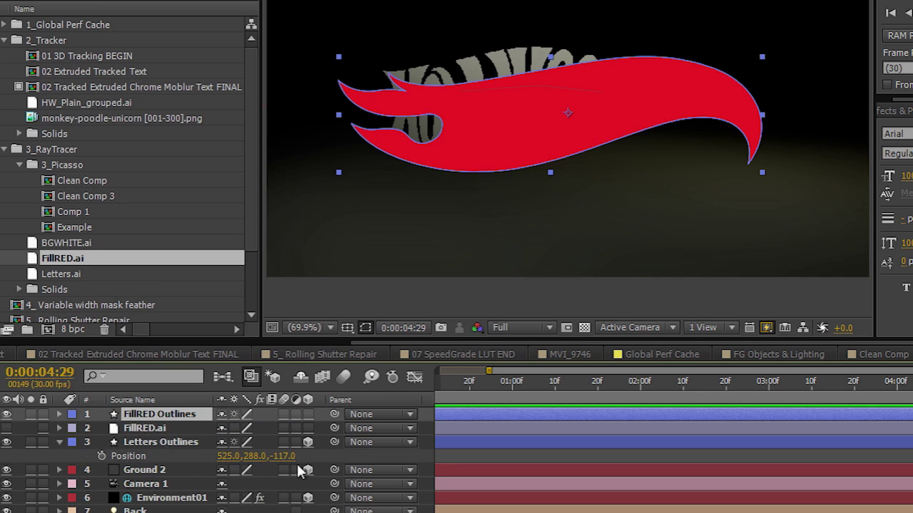
{"action": "left_click", "coordinate": [137, 428]}
{"action": "key", "text": "Delete"}
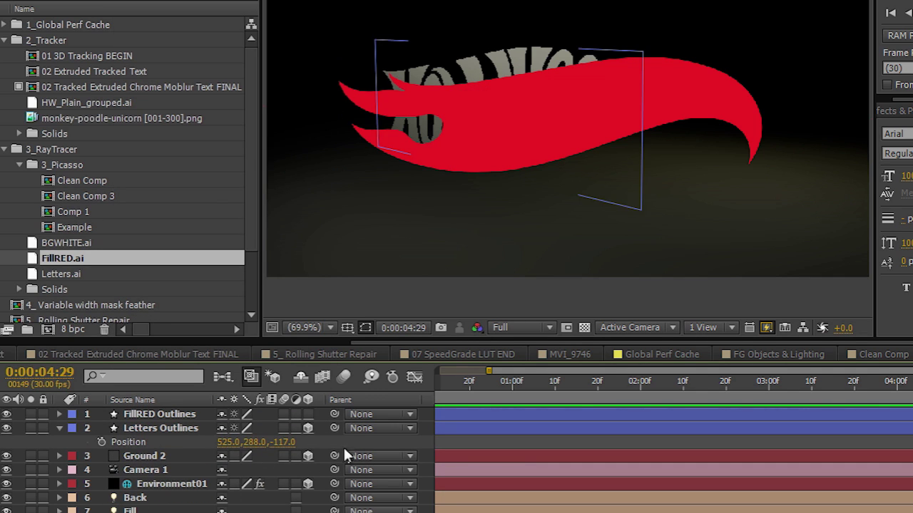
{"action": "left_click", "coordinate": [308, 414]}
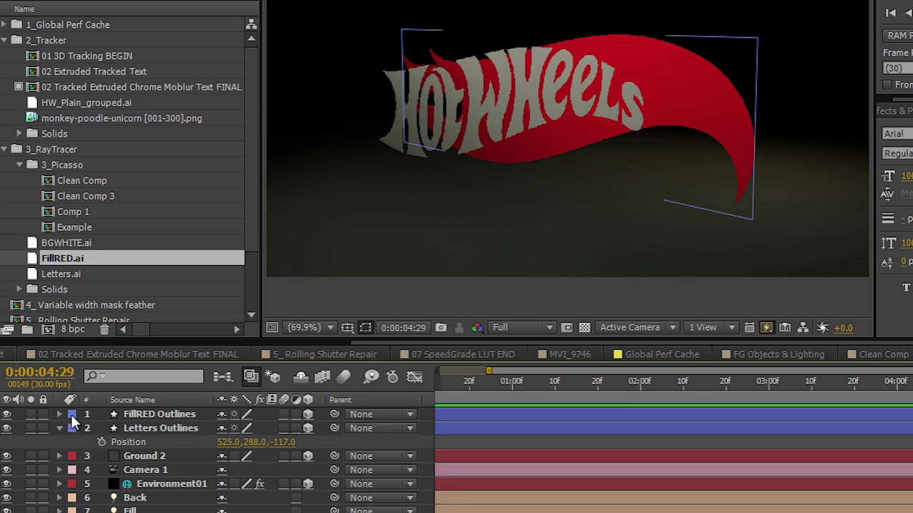
Step: Position the red flame layer at Z -97, behind the letters
{"action": "key", "text": "ctrl+a"}
{"action": "key", "text": "p"}
{"action": "left_click", "coordinate": [204, 437]}
{"action": "key", "text": "p"}
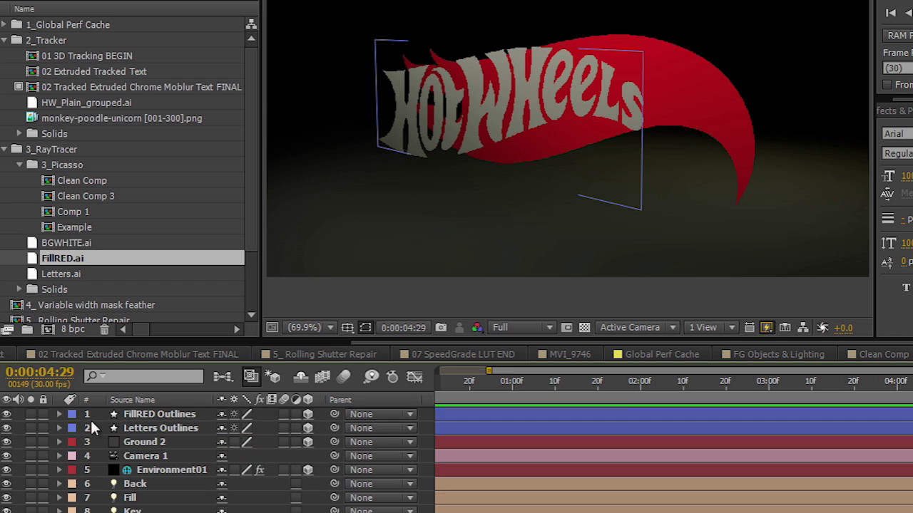
{"action": "left_click", "coordinate": [139, 414]}
{"action": "key", "text": "p"}
{"action": "left_click_drag", "start_coordinate": [274, 433], "coordinate": [193, 429]}
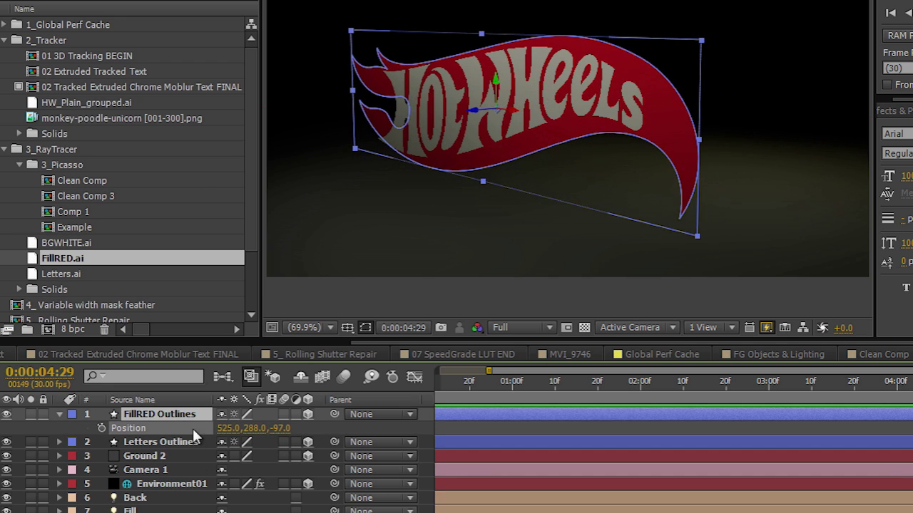
Step: Add BGWHITE.ai to the composition on top of the other layers
{"action": "left_click", "coordinate": [75, 228]}
{"action": "left_click", "coordinate": [53, 274]}
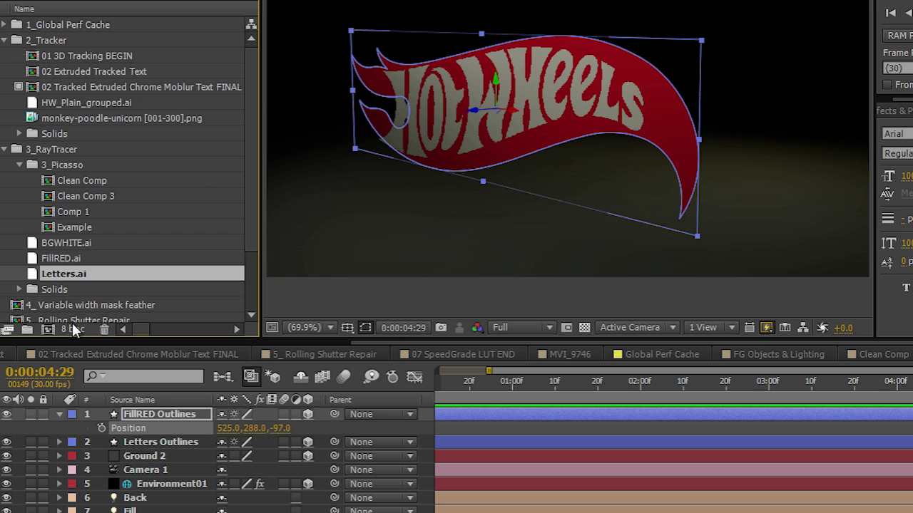
{"action": "left_click_drag", "start_coordinate": [54, 244], "coordinate": [119, 413]}
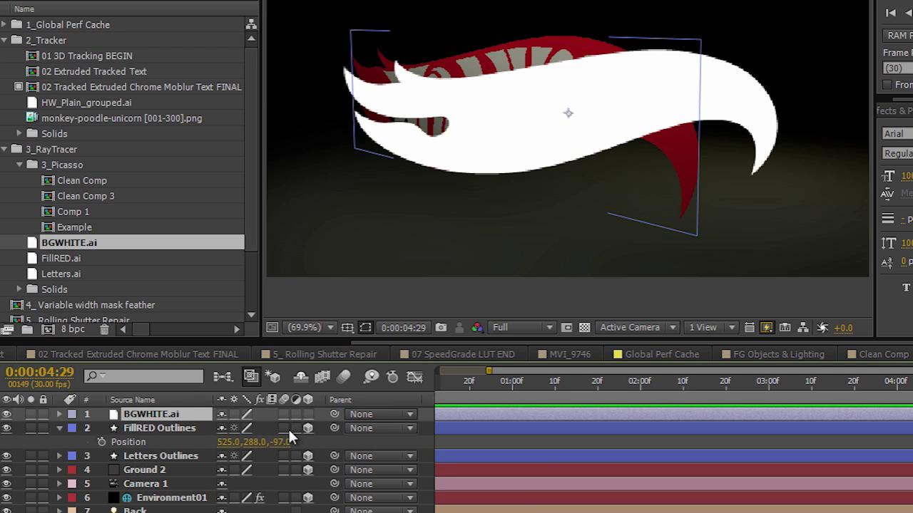
Step: Make BGWHITE a 3D shape layer and delete the original BGWHITE.ai layer
{"action": "left_click", "coordinate": [307, 414]}
{"action": "right_click", "coordinate": [134, 413]}
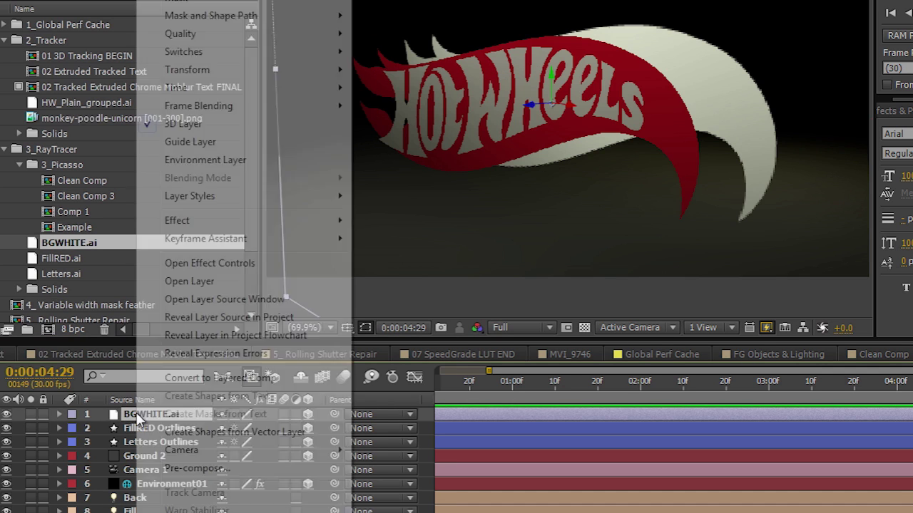
{"action": "left_click", "coordinate": [201, 434]}
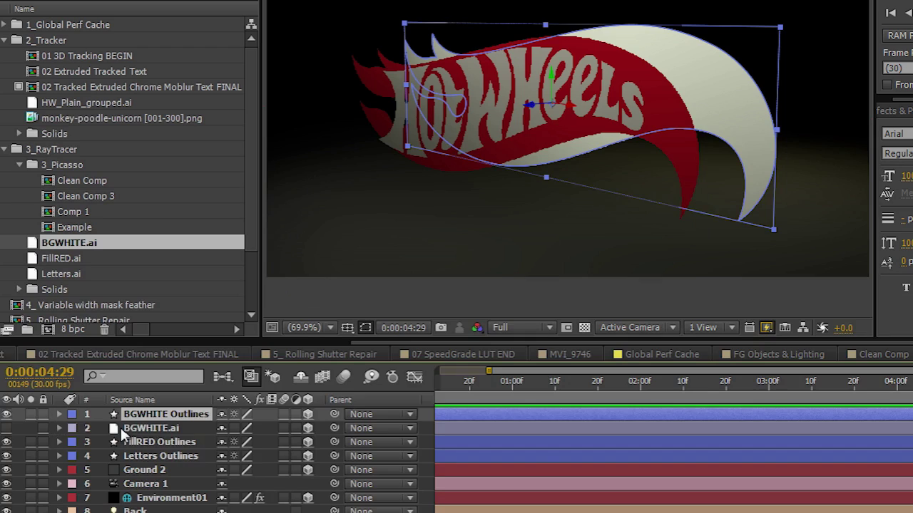
{"action": "left_click", "coordinate": [122, 428]}
{"action": "key", "text": "Delete"}
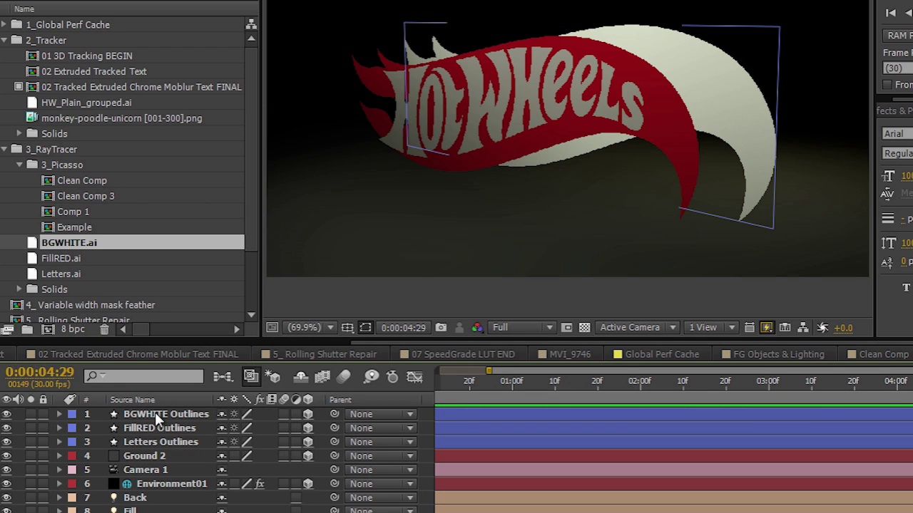
Step: Extrude all three logo Outlines layers to a depth of 16
{"action": "left_click", "coordinate": [155, 412]}
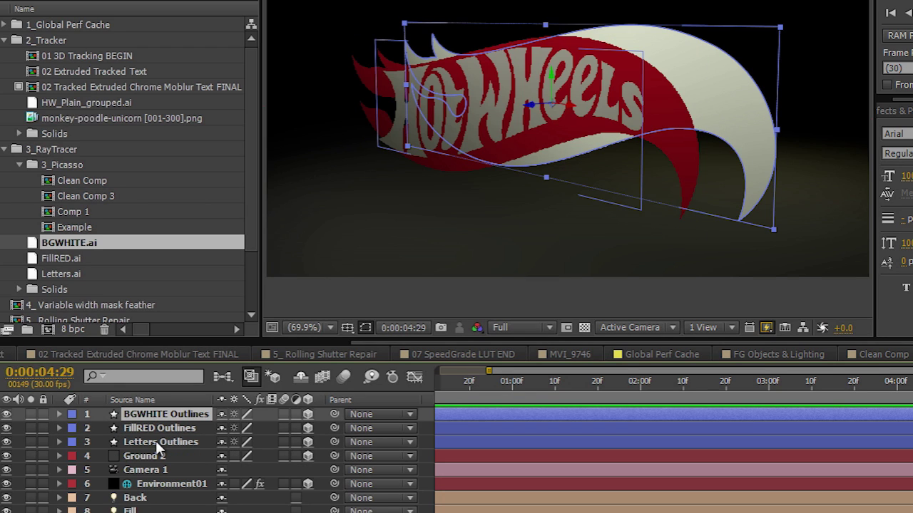
{"action": "left_click", "coordinate": [155, 444], "text": "shift"}
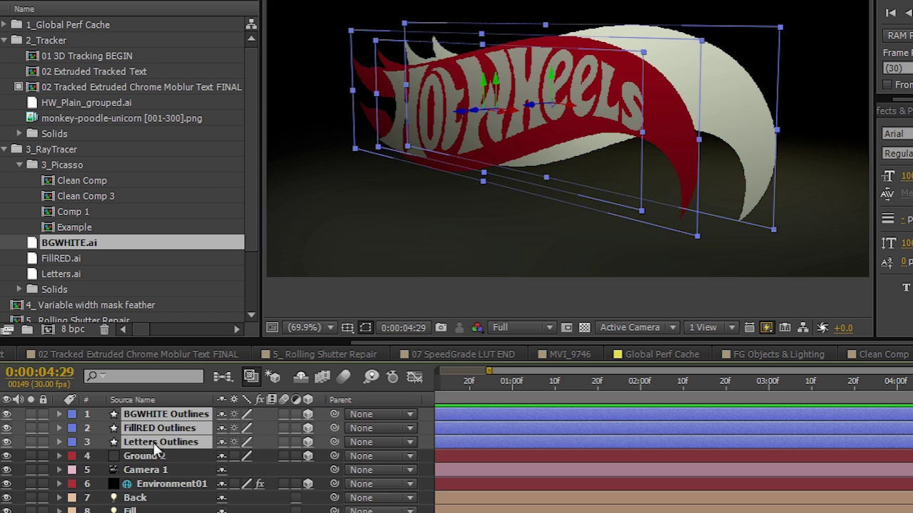
{"action": "left_click", "coordinate": [58, 414]}
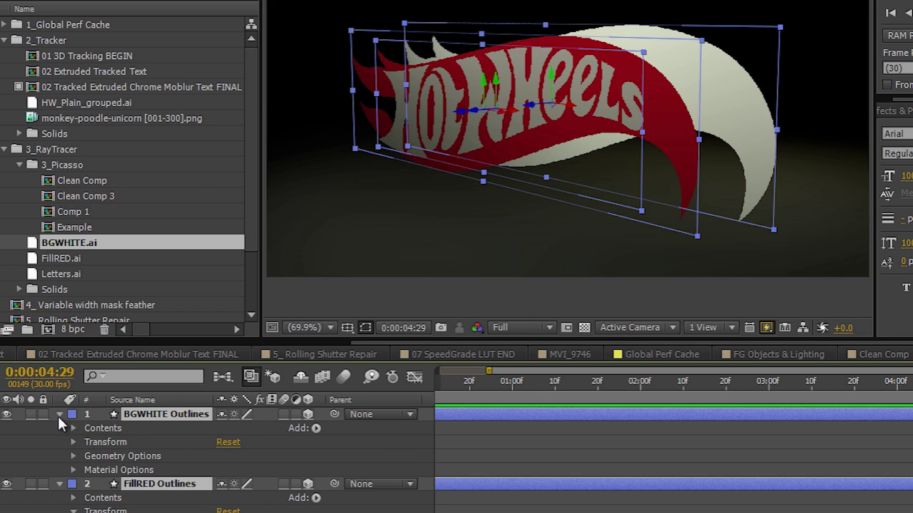
{"action": "left_click", "coordinate": [73, 455]}
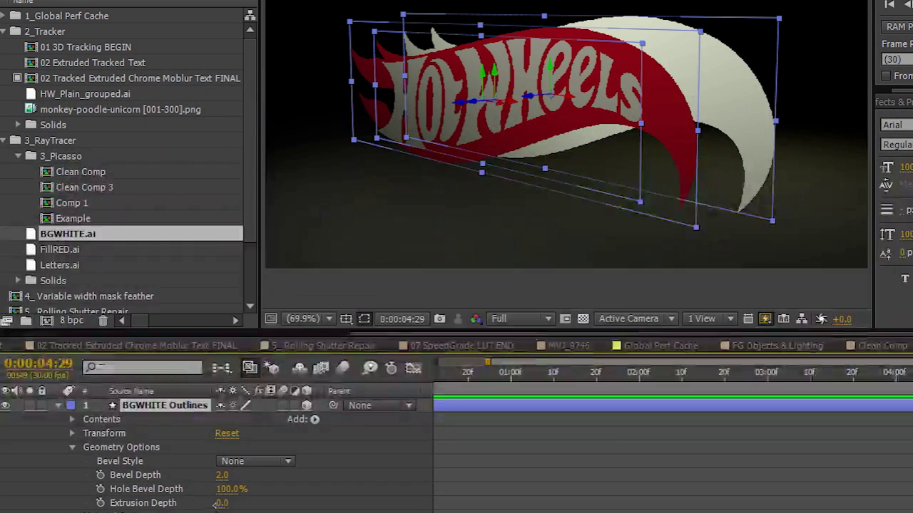
{"action": "left_click_drag", "start_coordinate": [216, 504], "coordinate": [231, 504]}
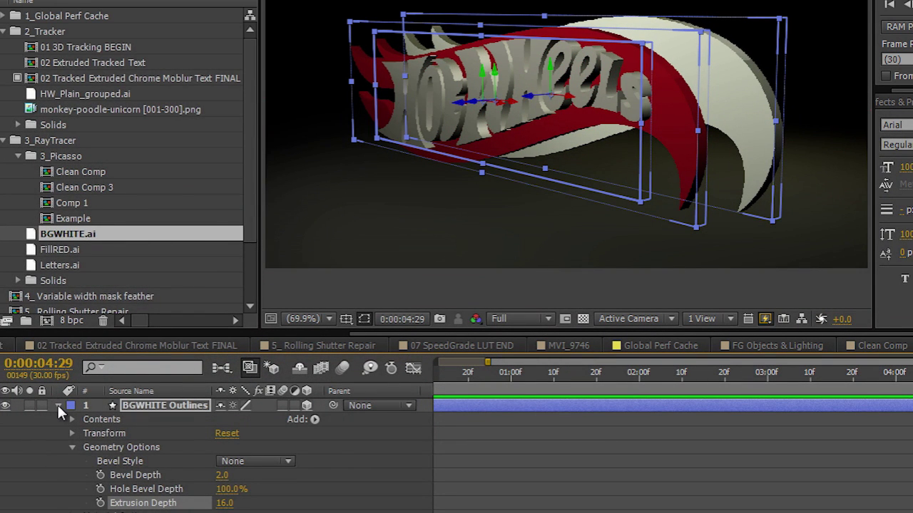
{"action": "left_click", "coordinate": [58, 405]}
{"action": "key", "text": "F2"}
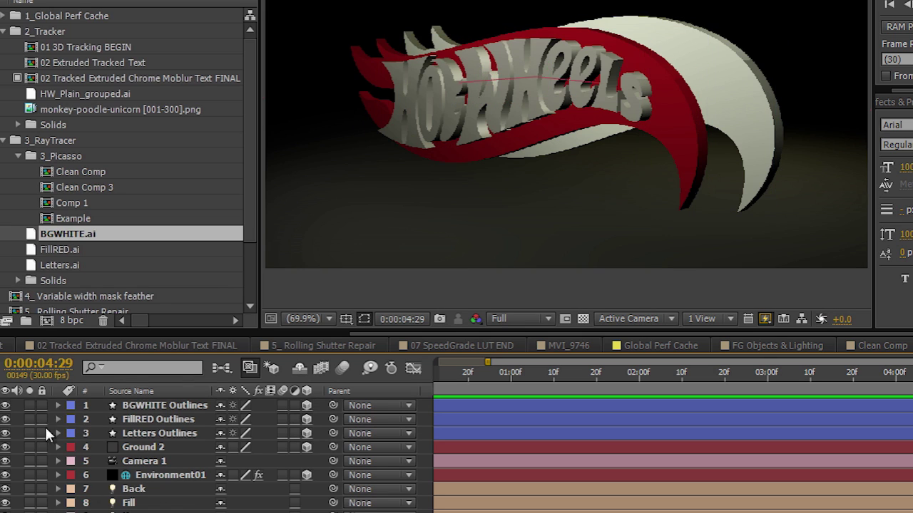
{"action": "left_click", "coordinate": [58, 419]}
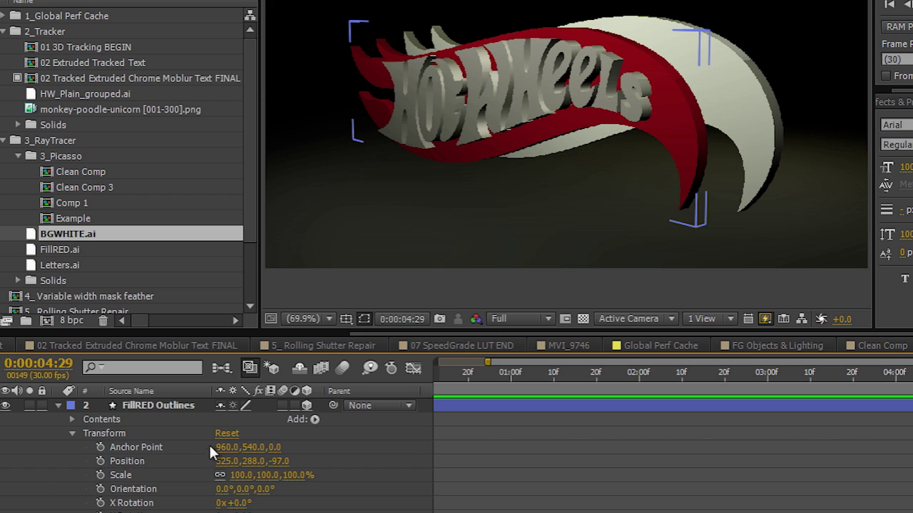
Step: Set the FillRED Outlines position to 541, 290, -16
{"action": "left_click", "coordinate": [58, 405]}
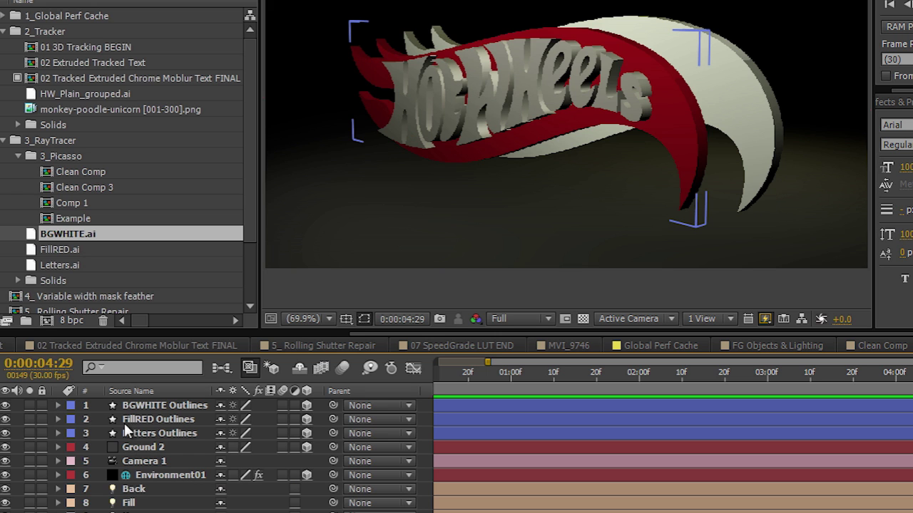
{"action": "left_click", "coordinate": [57, 420]}
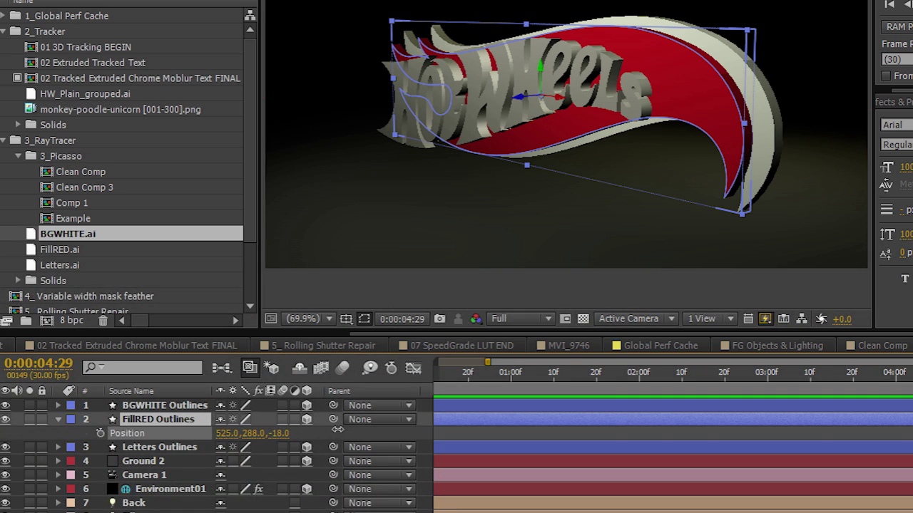
{"action": "left_click_drag", "start_coordinate": [337, 428], "coordinate": [336, 425]}
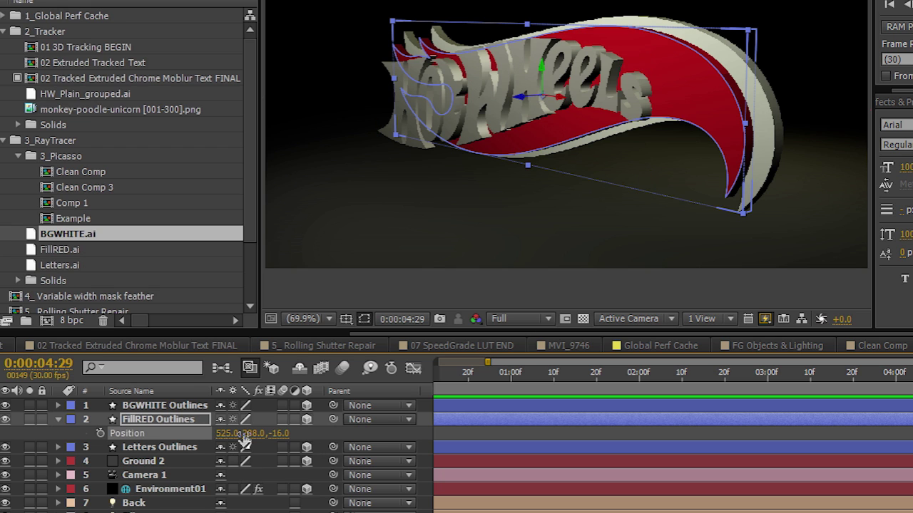
{"action": "left_click_drag", "start_coordinate": [251, 438], "coordinate": [234, 431]}
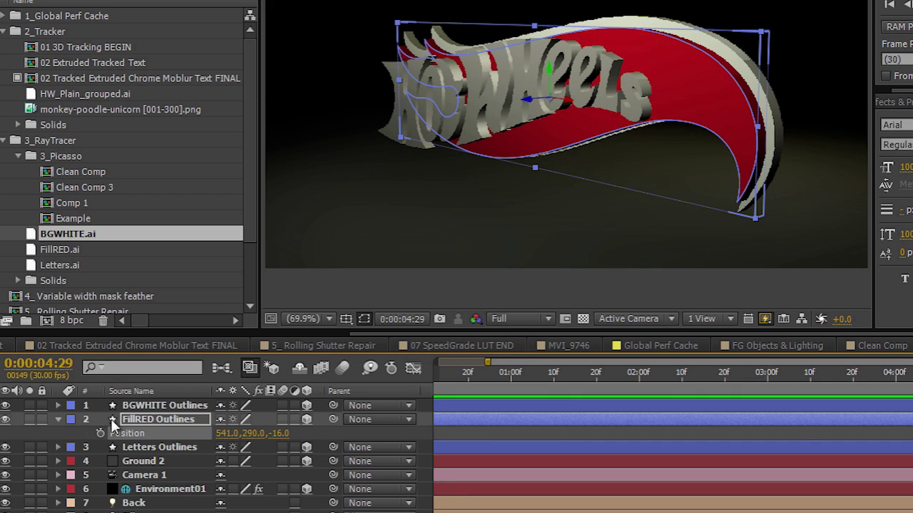
Step: Move Letters Outlines to 560, 297, -25, just in front of the red fill
{"action": "left_click", "coordinate": [169, 447]}
{"action": "key", "text": "p"}
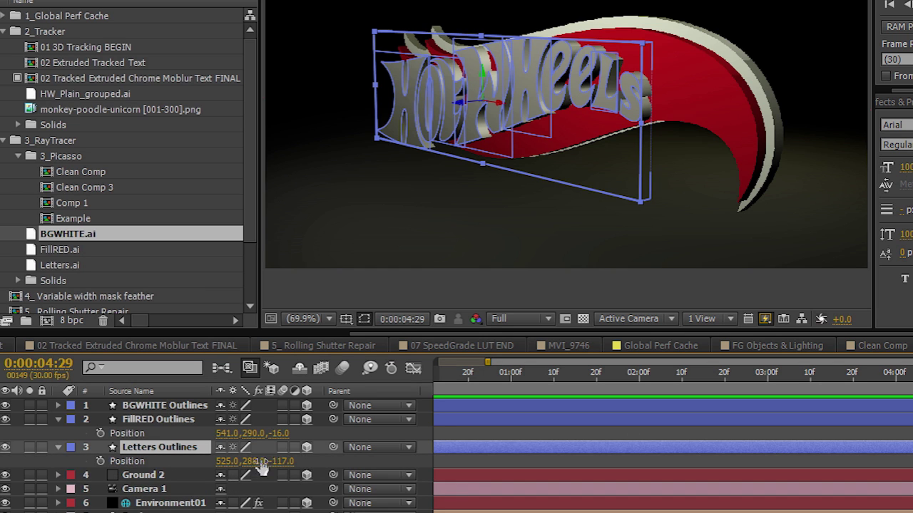
{"action": "left_click_drag", "start_coordinate": [275, 461], "coordinate": [243, 457]}
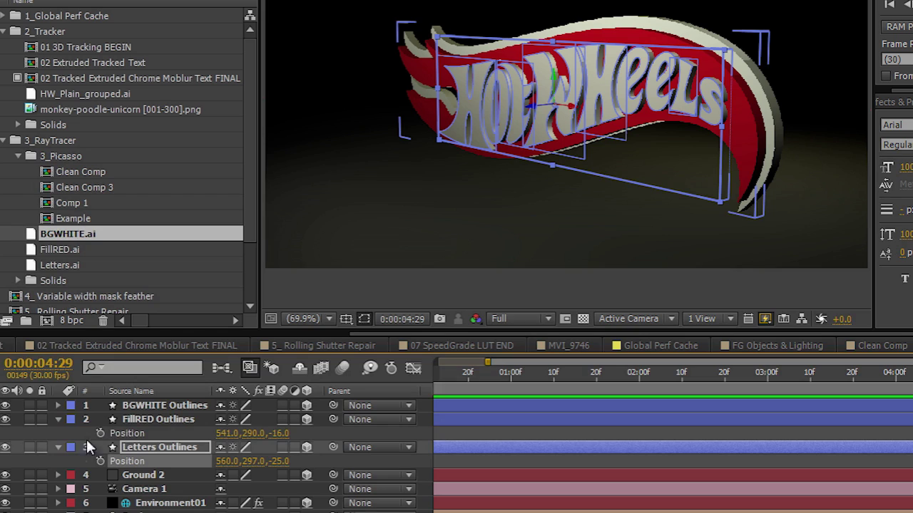
Step: Turn on Casts Shadows for the three logo layers
{"action": "left_click", "coordinate": [57, 447]}
{"action": "left_click", "coordinate": [57, 419]}
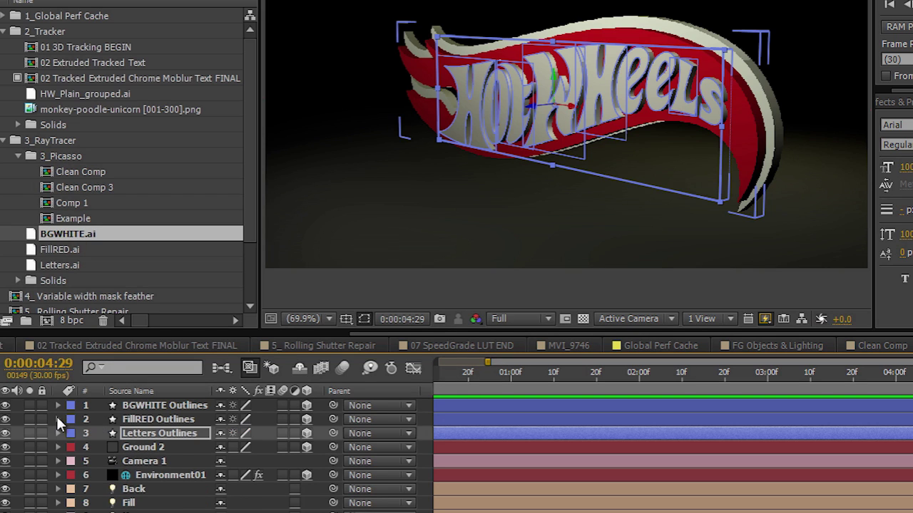
{"action": "left_click", "coordinate": [137, 405]}
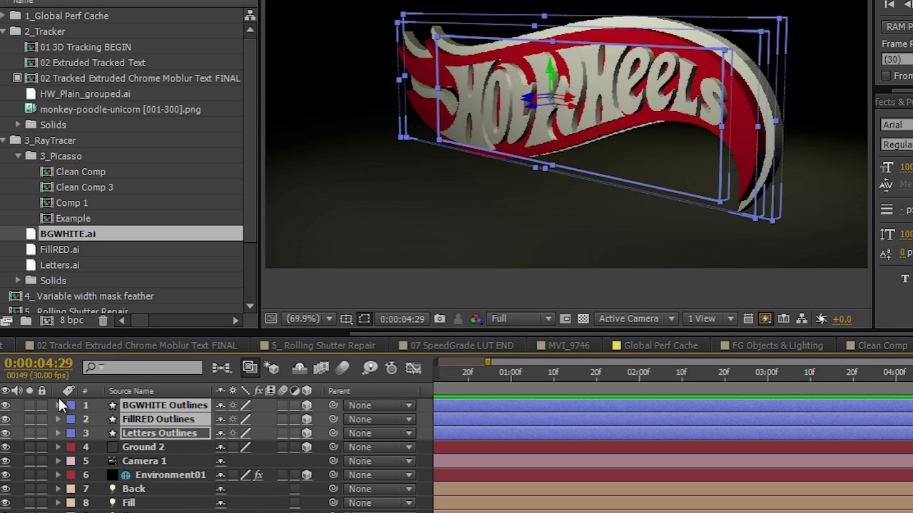
{"action": "left_click", "coordinate": [58, 404]}
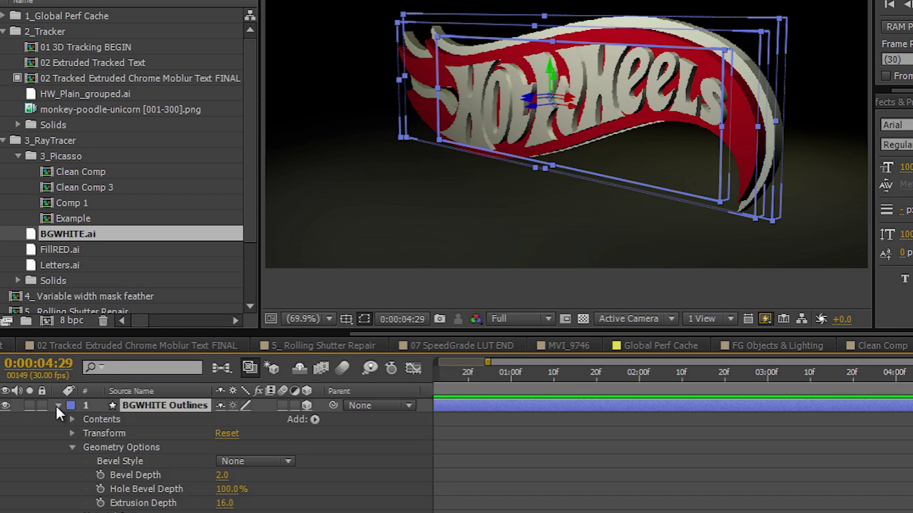
{"action": "left_click", "coordinate": [72, 447]}
{"action": "left_click", "coordinate": [72, 462]}
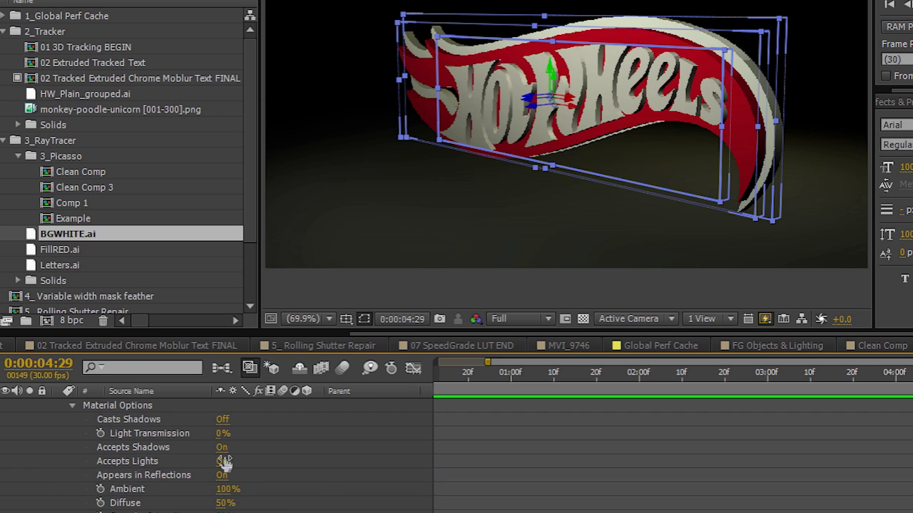
{"action": "left_click", "coordinate": [222, 421]}
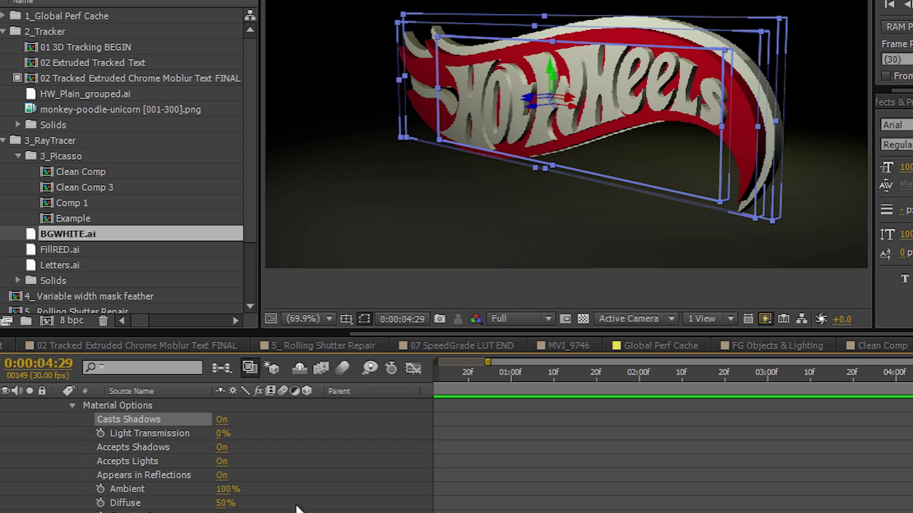
Step: Set Reflection Intensity 7%, Transparency 23% and Transparency Rolloff 6%
{"action": "scroll", "coordinate": [246, 470], "scroll_direction": "down", "scroll_amount": 2}
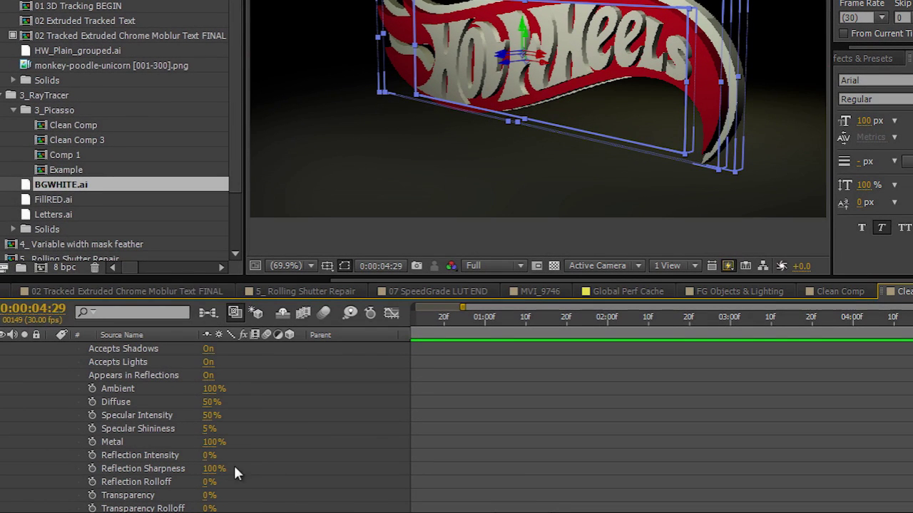
{"action": "left_click_drag", "start_coordinate": [208, 457], "coordinate": [208, 457]}
{"action": "left_click_drag", "start_coordinate": [210, 495], "coordinate": [227, 496]}
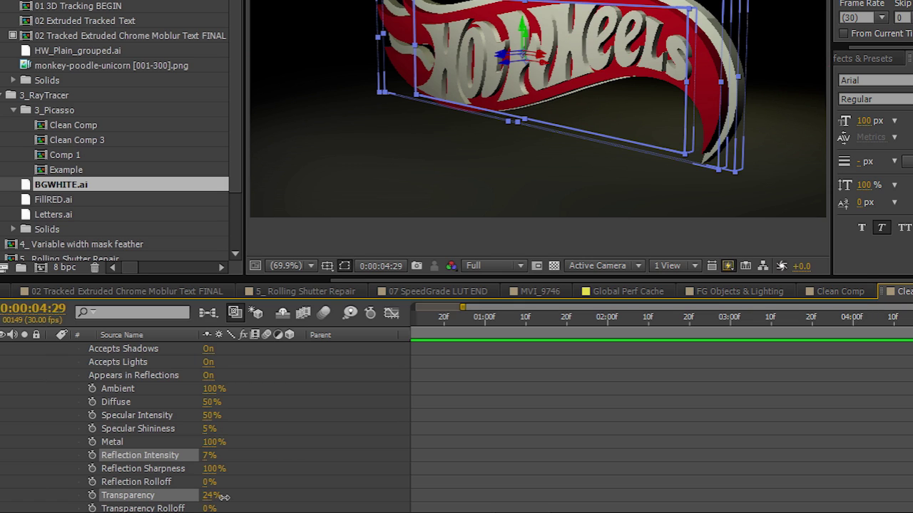
{"action": "left_click_drag", "start_coordinate": [216, 501], "coordinate": [212, 509]}
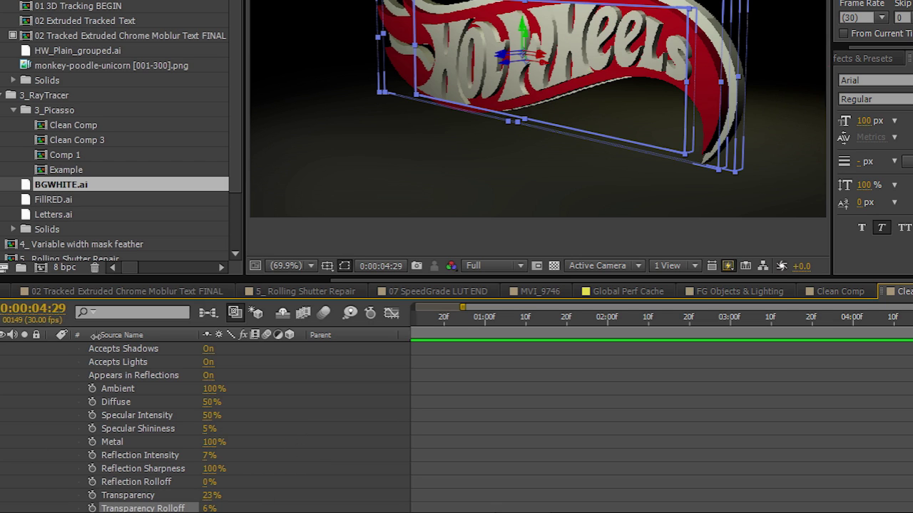
{"action": "scroll", "coordinate": [156, 407], "scroll_direction": "down", "scroll_amount": 10}
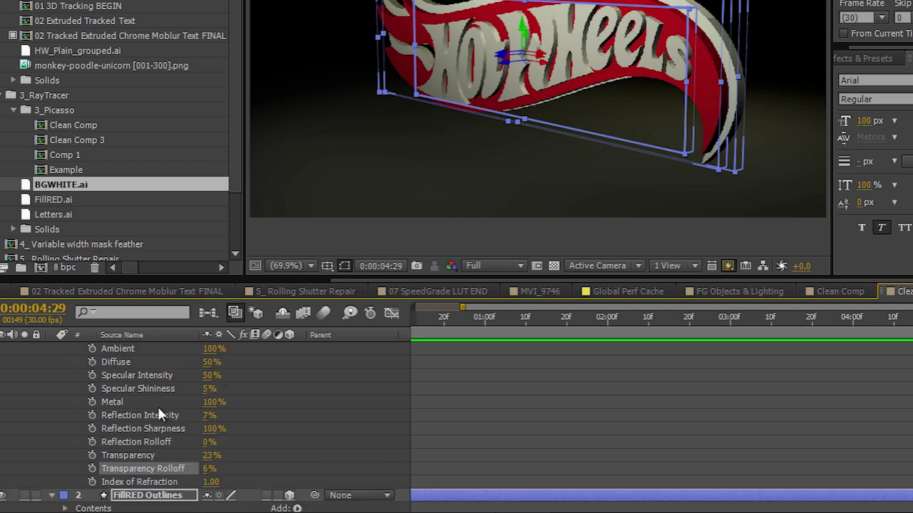
Step: Switch Fast Previews to Adaptive Resolution
{"action": "left_click", "coordinate": [727, 266]}
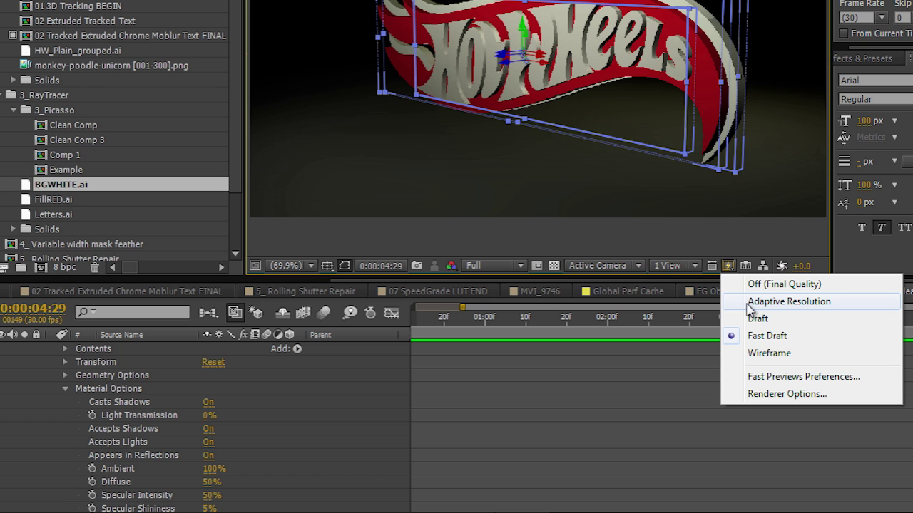
{"action": "left_click", "coordinate": [748, 304]}
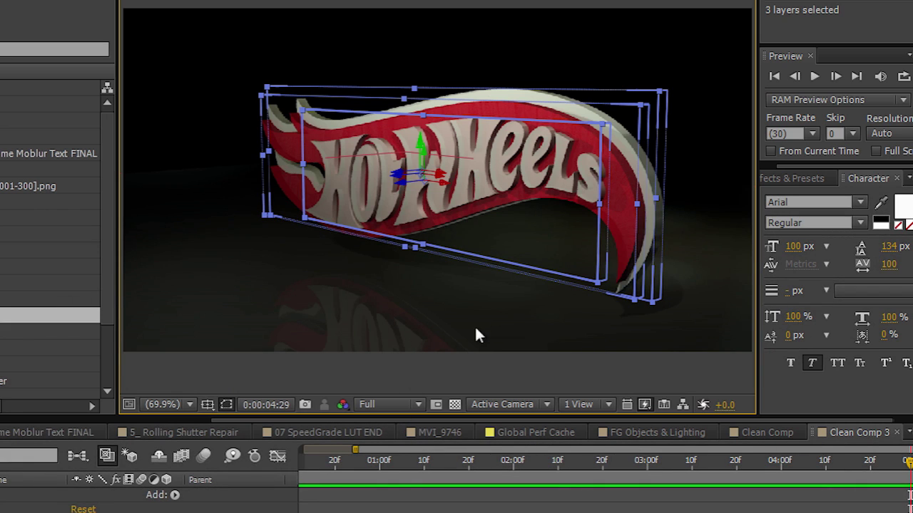
{"action": "left_click", "coordinate": [396, 311]}
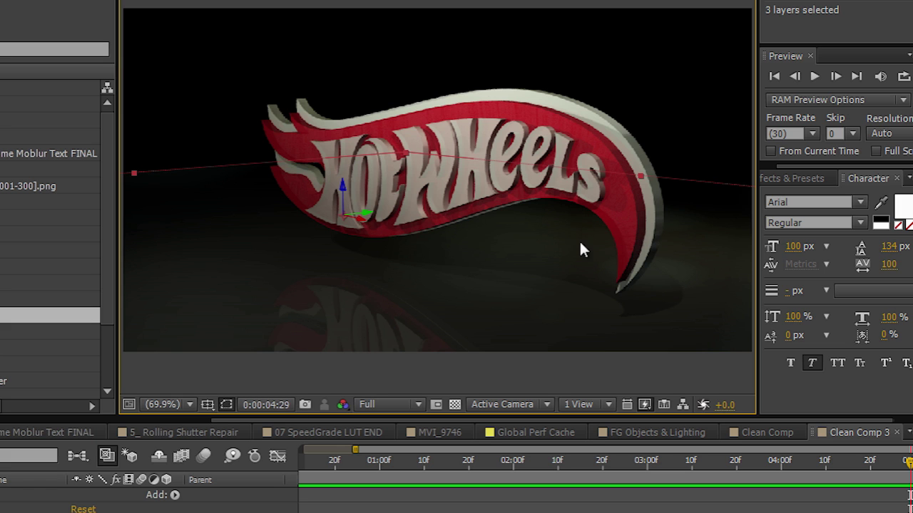
Step: Set the composition's Ray-tracing Quality to 6 with Ctrl+K
{"action": "key", "text": "ctrl+k"}
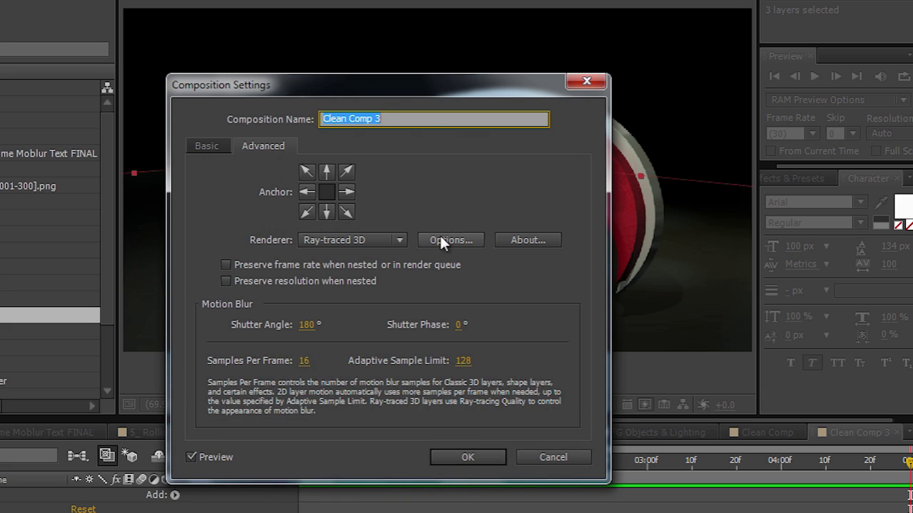
{"action": "left_click", "coordinate": [441, 239]}
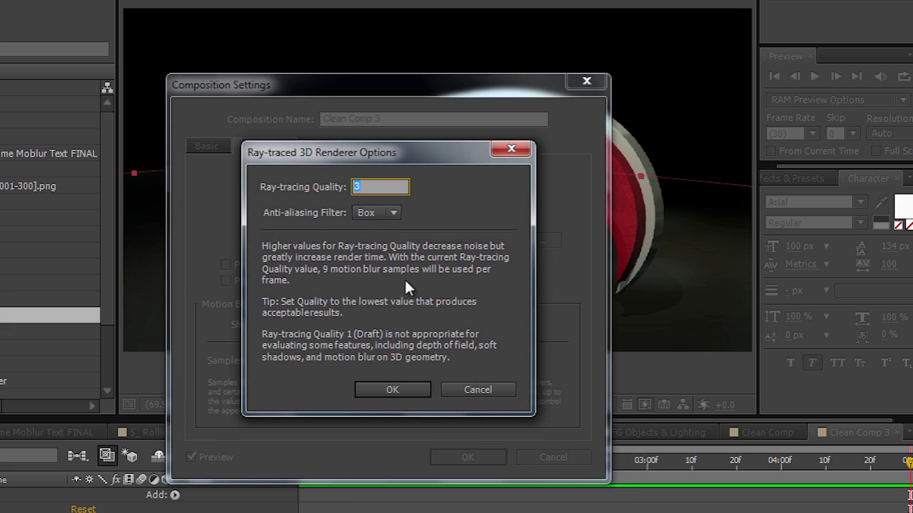
{"action": "type", "text": "6"}
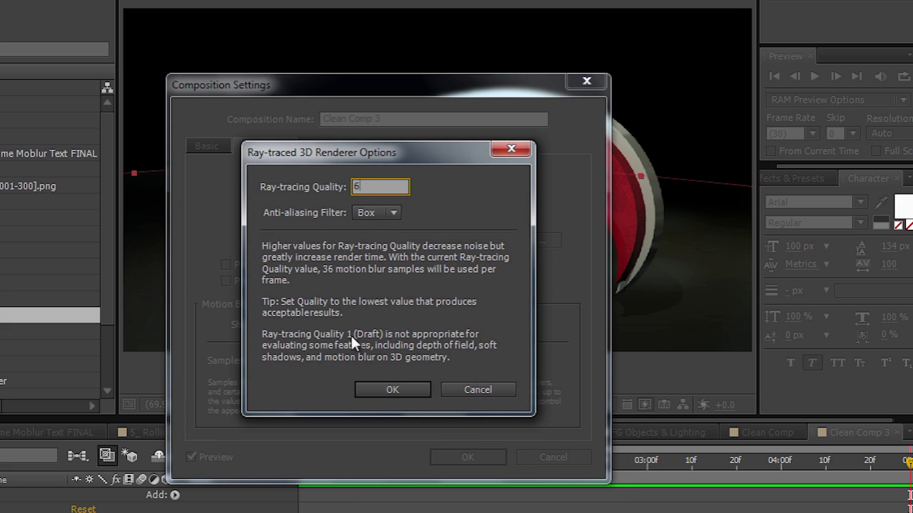
{"action": "left_click", "coordinate": [391, 390]}
{"action": "left_click", "coordinate": [456, 461]}
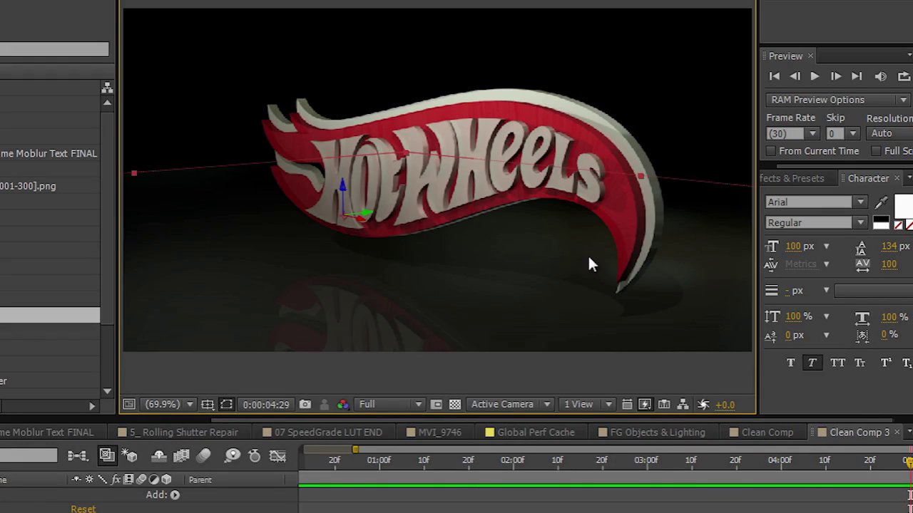
Step: Set the viewer magnification to 100% to inspect the ray-traced, reflected logo
{"action": "left_click", "coordinate": [184, 403]}
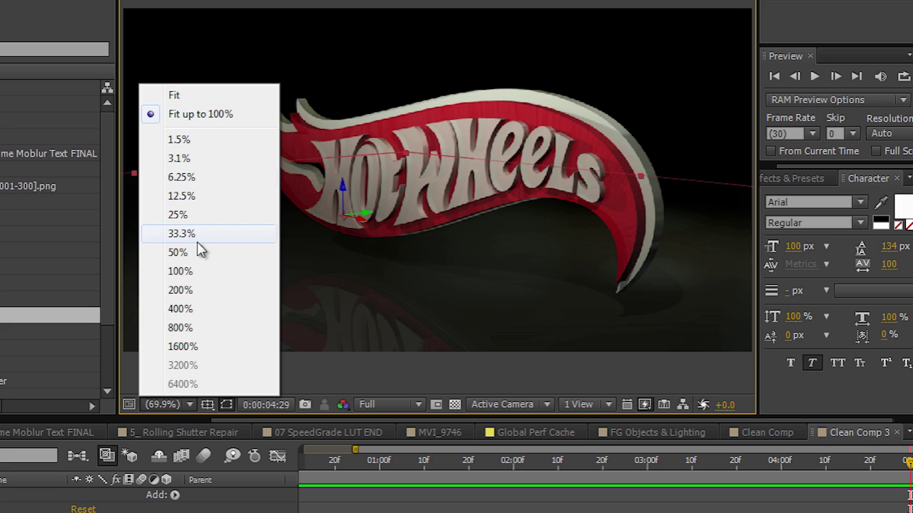
{"action": "left_click", "coordinate": [196, 273]}
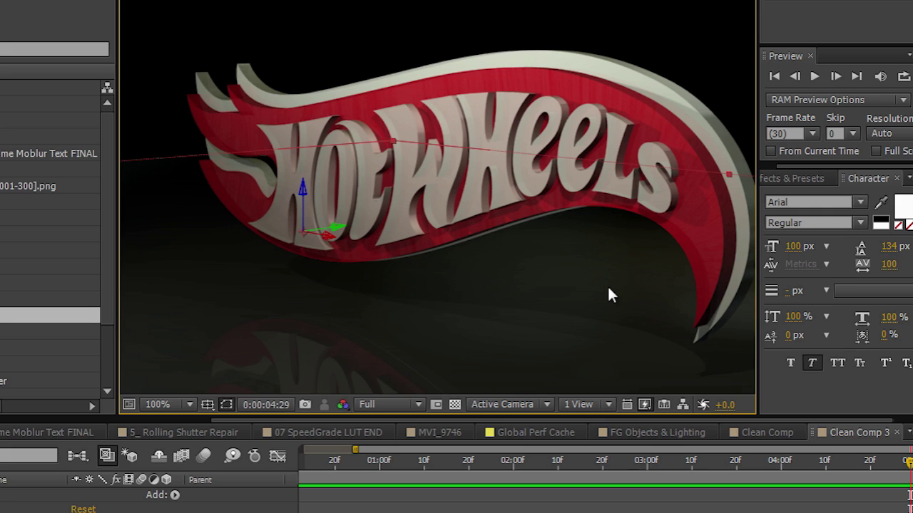